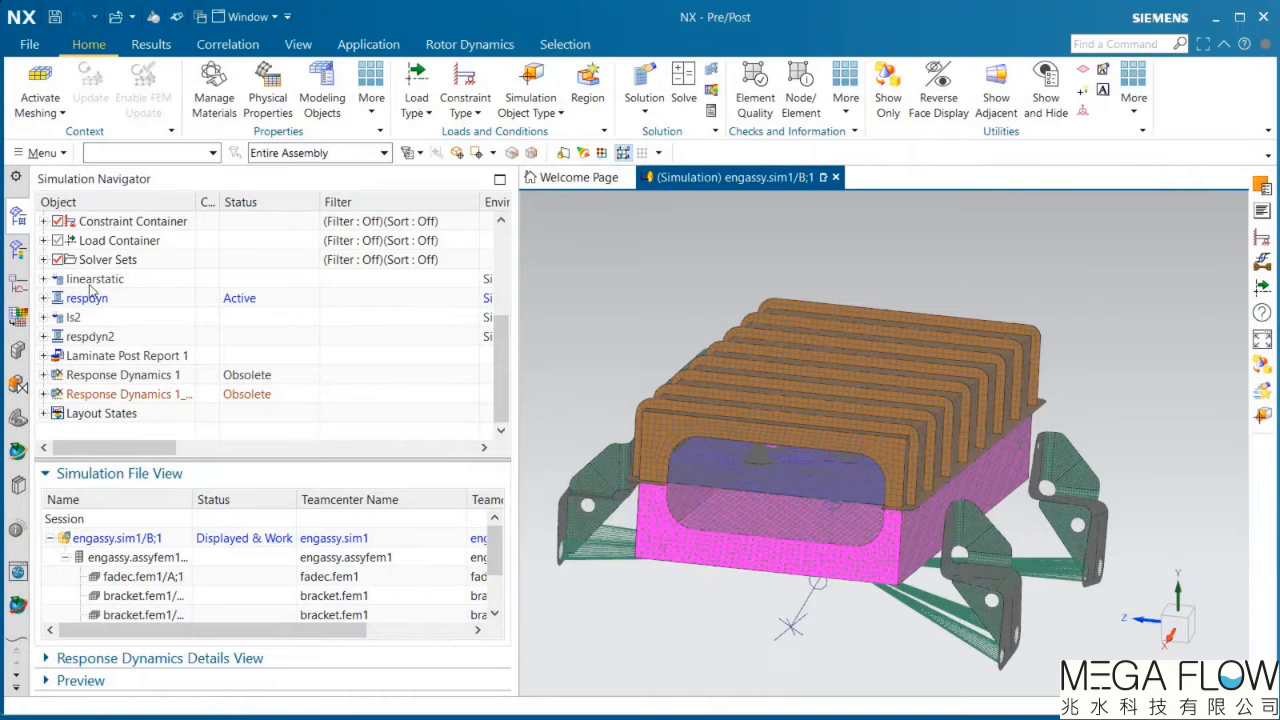
# Step: Clone the linearstatic solution and rename the copy as linstatdur
pyautogui.rightClick(90, 283)
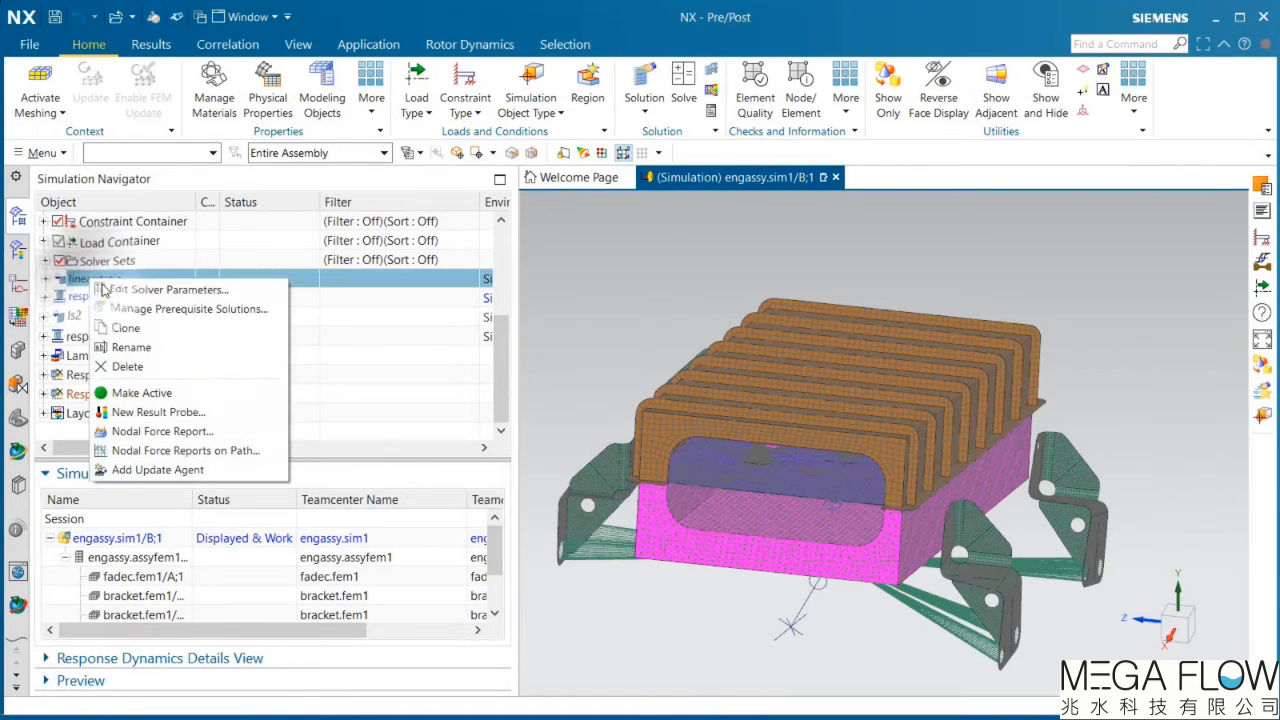
pyautogui.click(141, 331)
pyautogui.rightClick(130, 244)
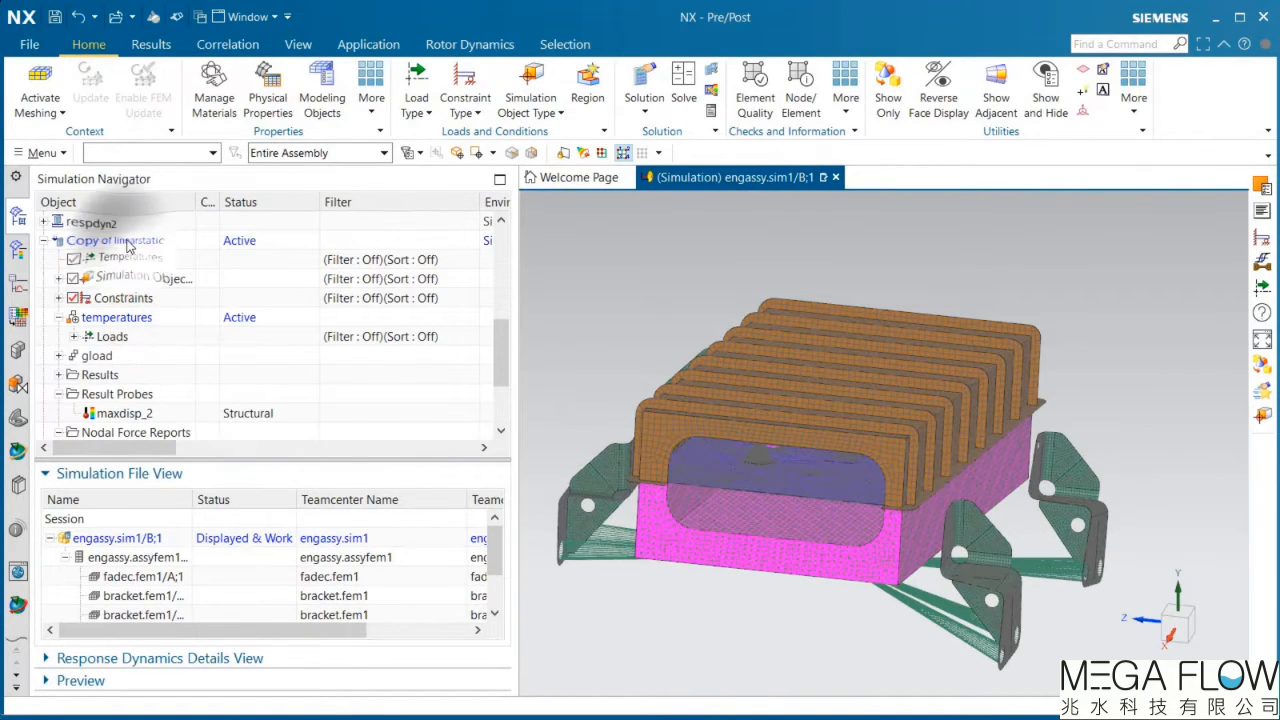
pyautogui.click(186, 348)
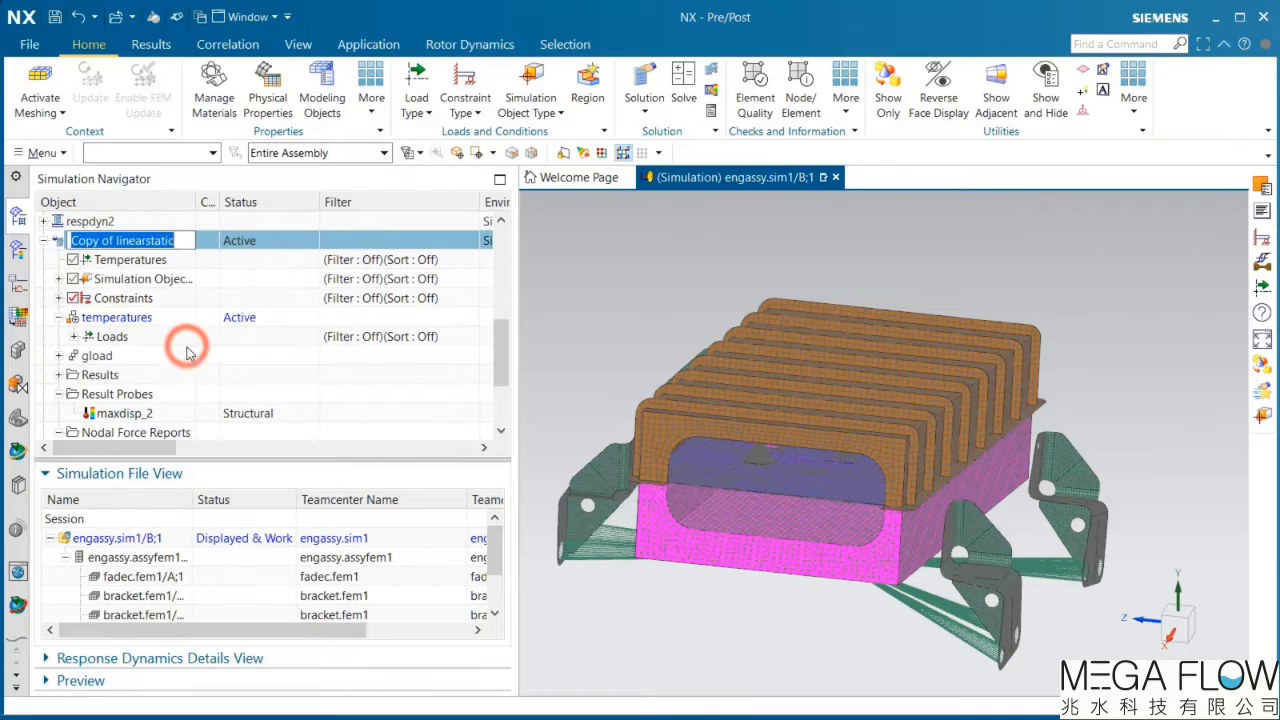
pyautogui.write('linsta')
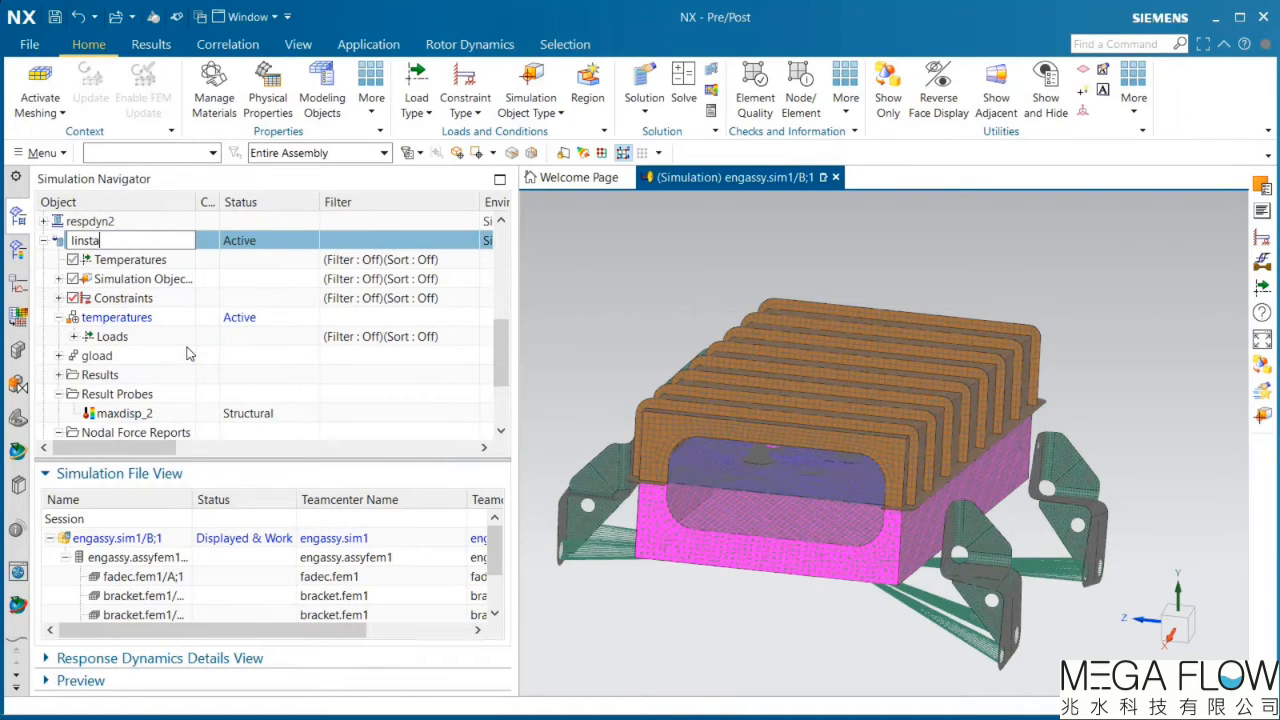
pyautogui.write('tdur')
pyautogui.press('Return')
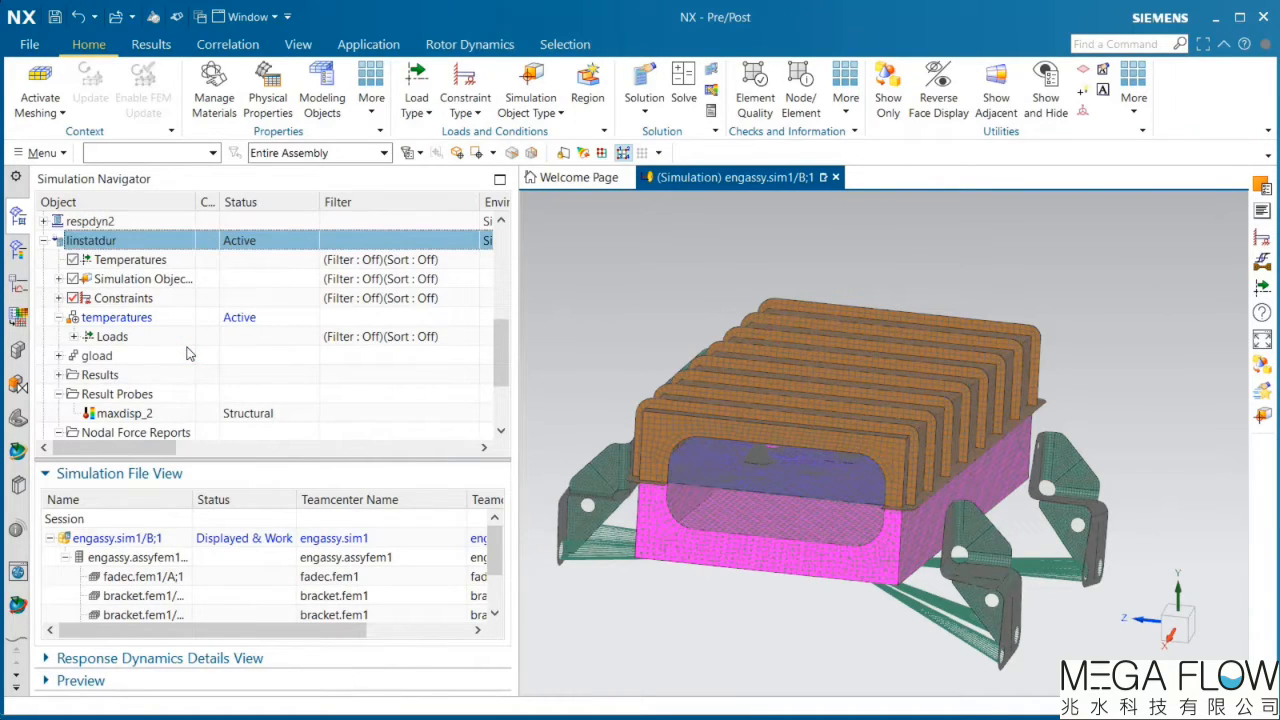
# Step: Inspect the Gravity(1) load in linstatdur's gload subcase and remove it from the subcase
pyautogui.click(59, 355)
pyautogui.click(73, 374)
pyautogui.click(125, 393)
pyautogui.doubleClick(125, 393)
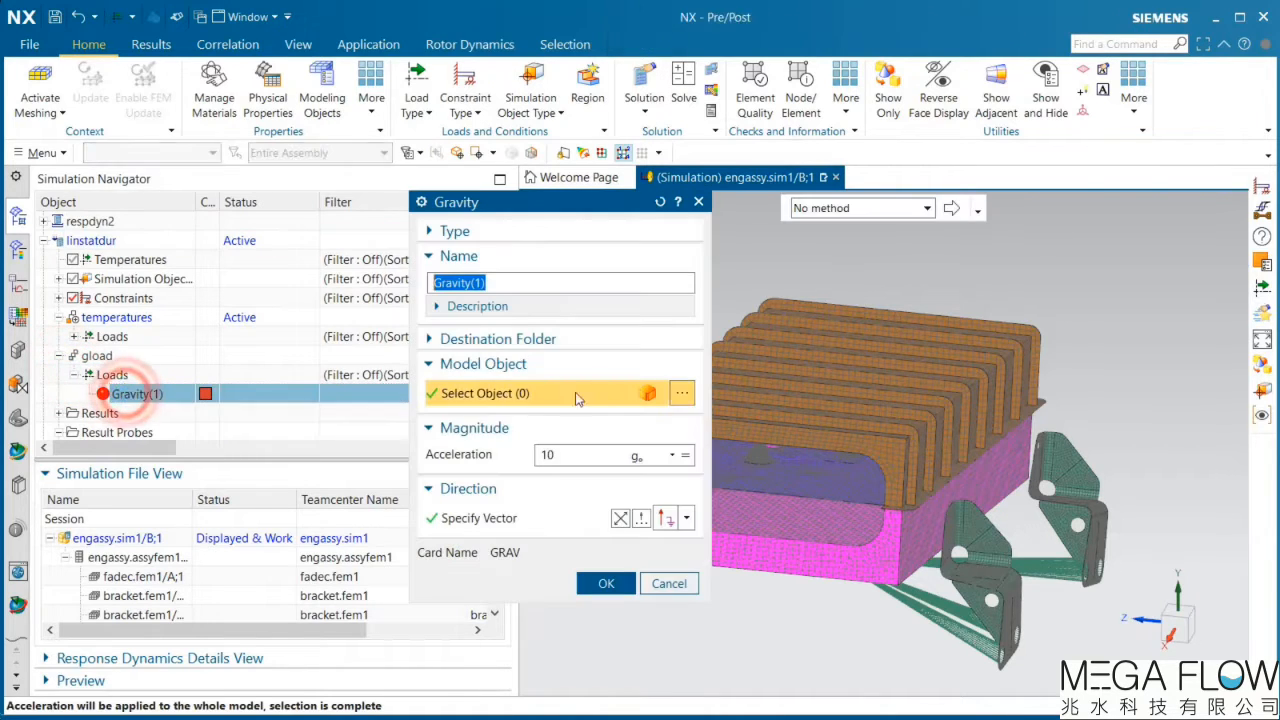
pyautogui.click(668, 583)
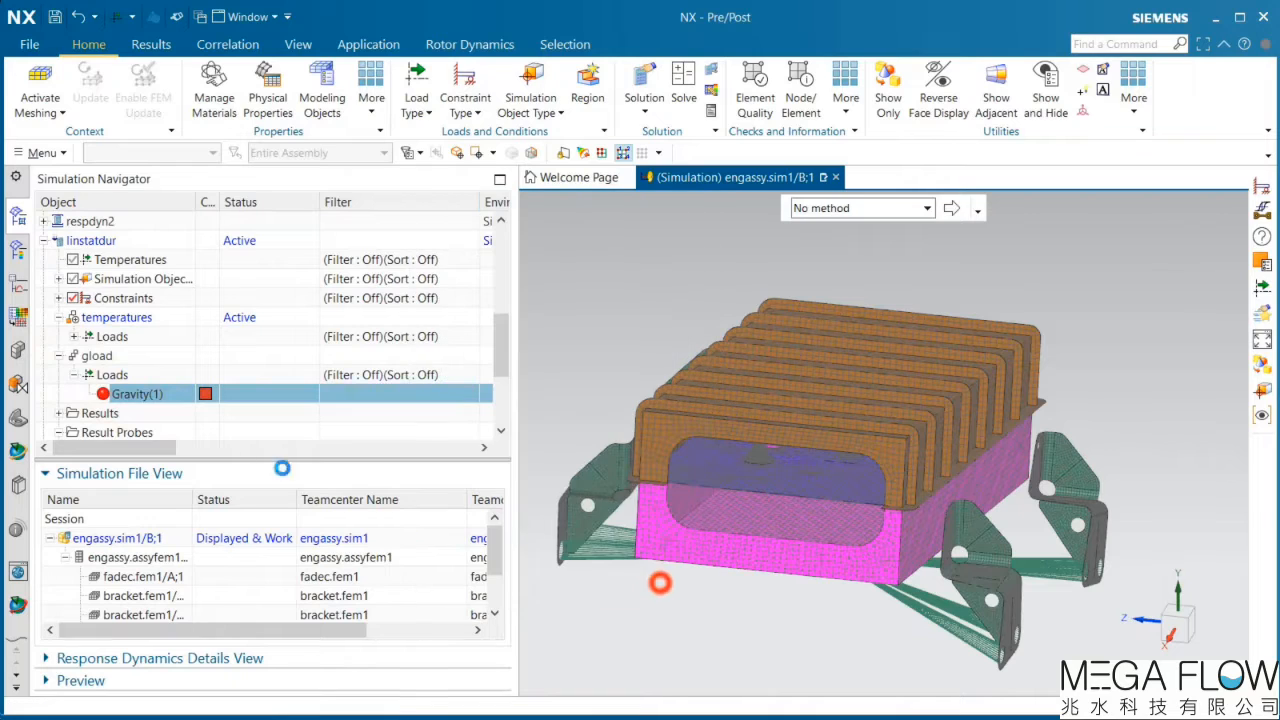
pyautogui.rightClick(150, 396)
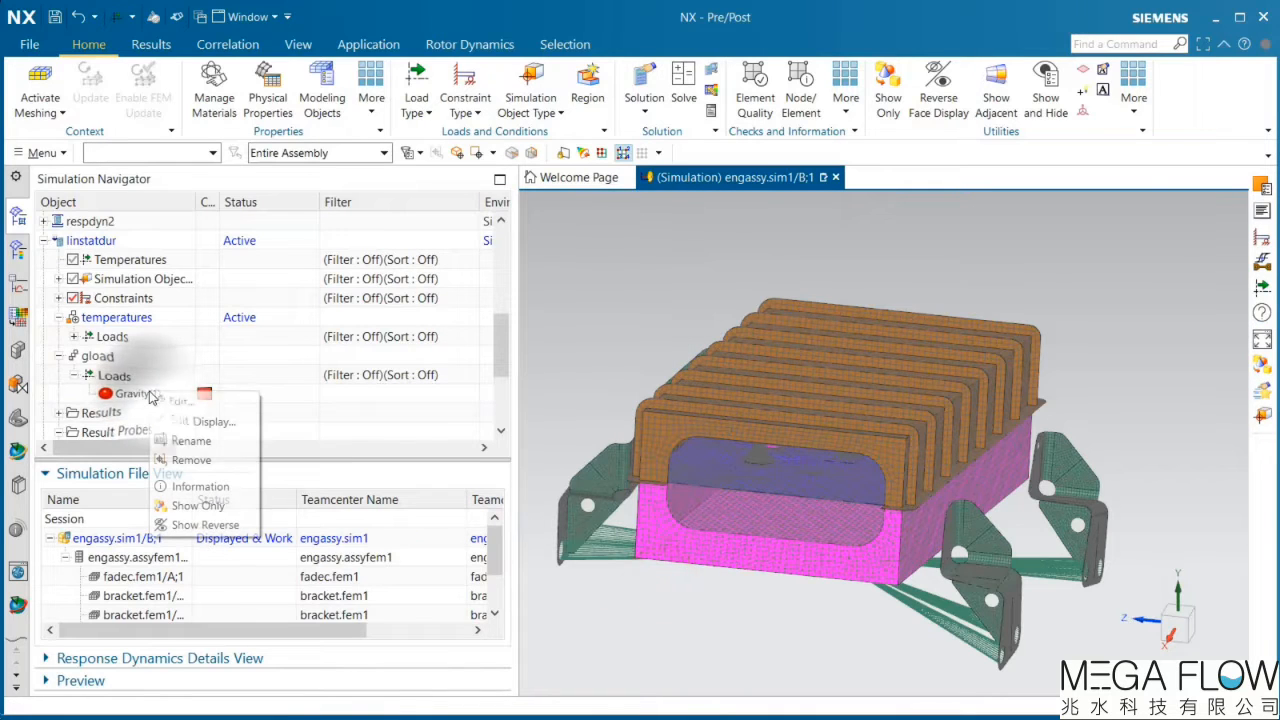
pyautogui.click(189, 459)
# Step: Activate the gload subcase and add a gravity load named 1g with an acceleration of 1 g along the -YC direction
pyautogui.doubleClick(90, 356)
pyautogui.rightClick(112, 356)
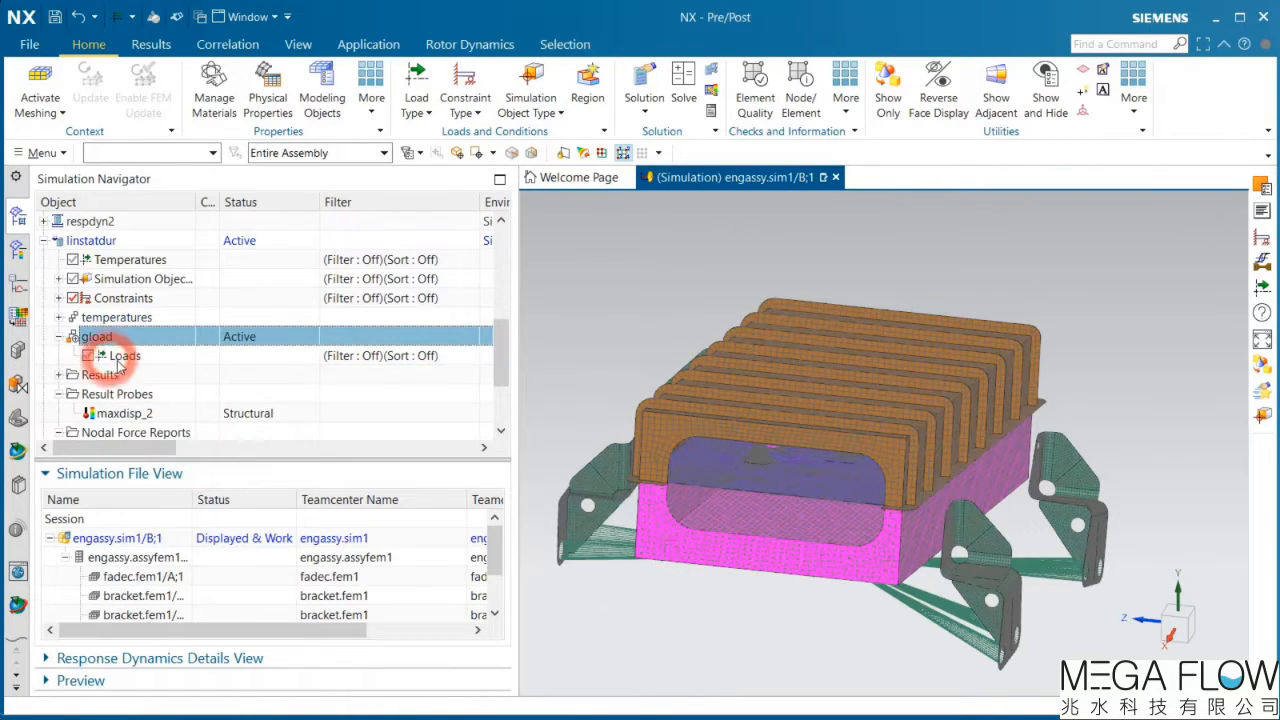
pyautogui.moveTo(155, 395)
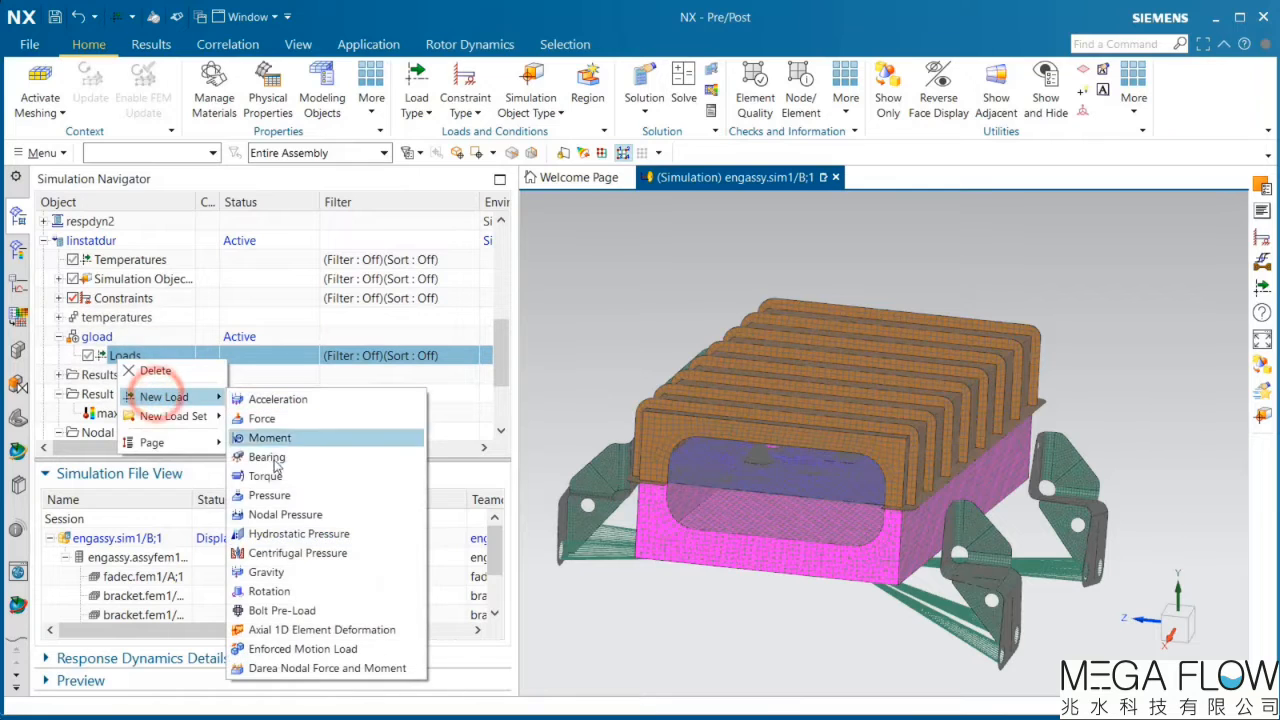
pyautogui.click(287, 566)
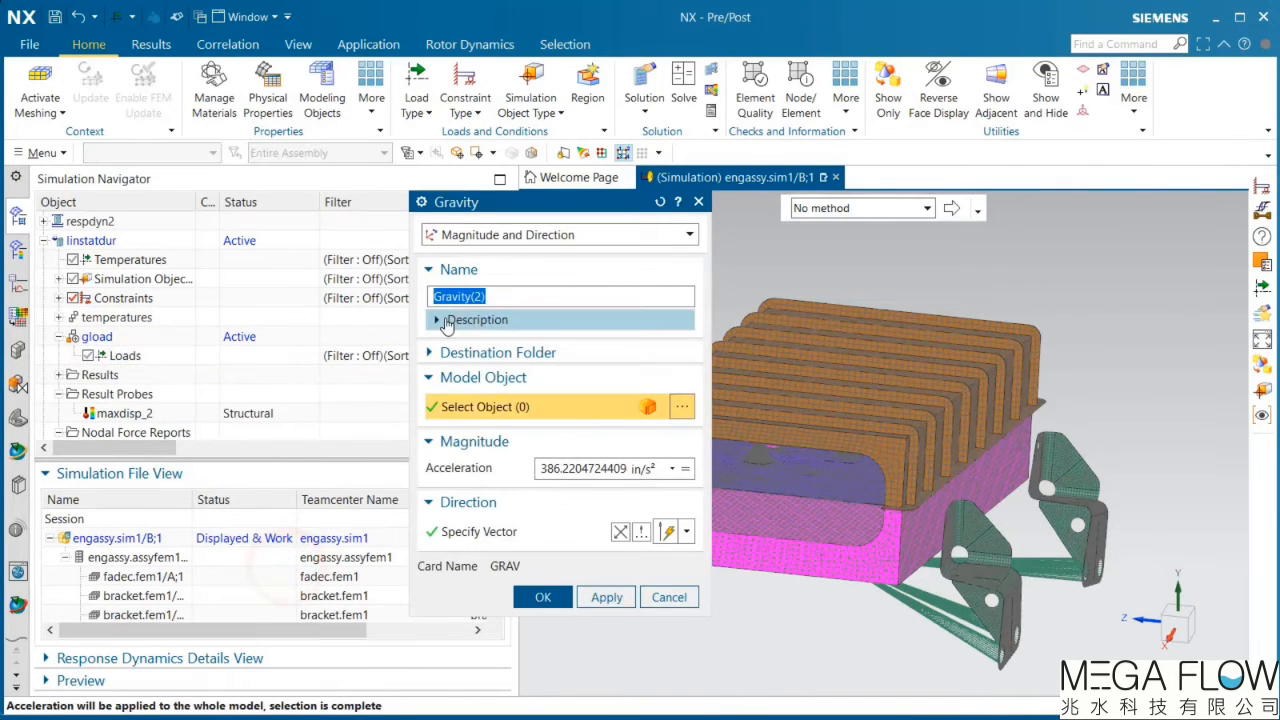
pyautogui.click(664, 468)
pyautogui.click(640, 558)
pyautogui.write('1')
pyautogui.click(484, 533)
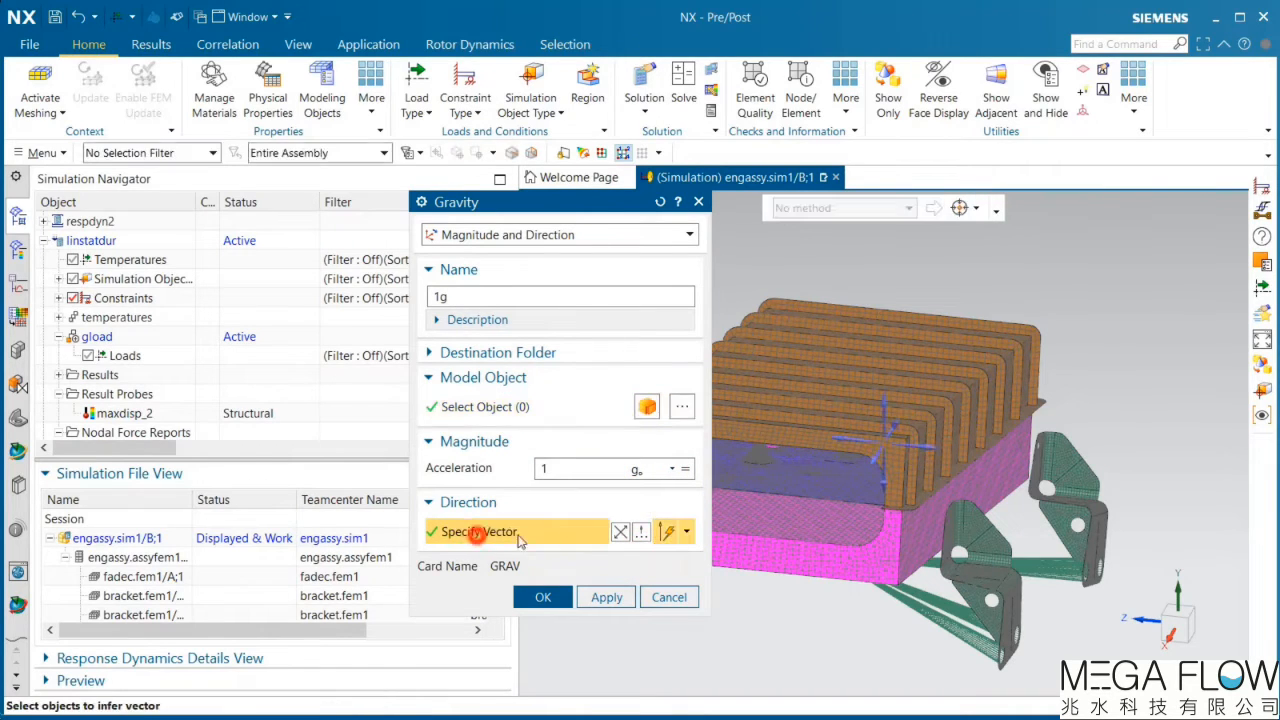
pyautogui.click(689, 533)
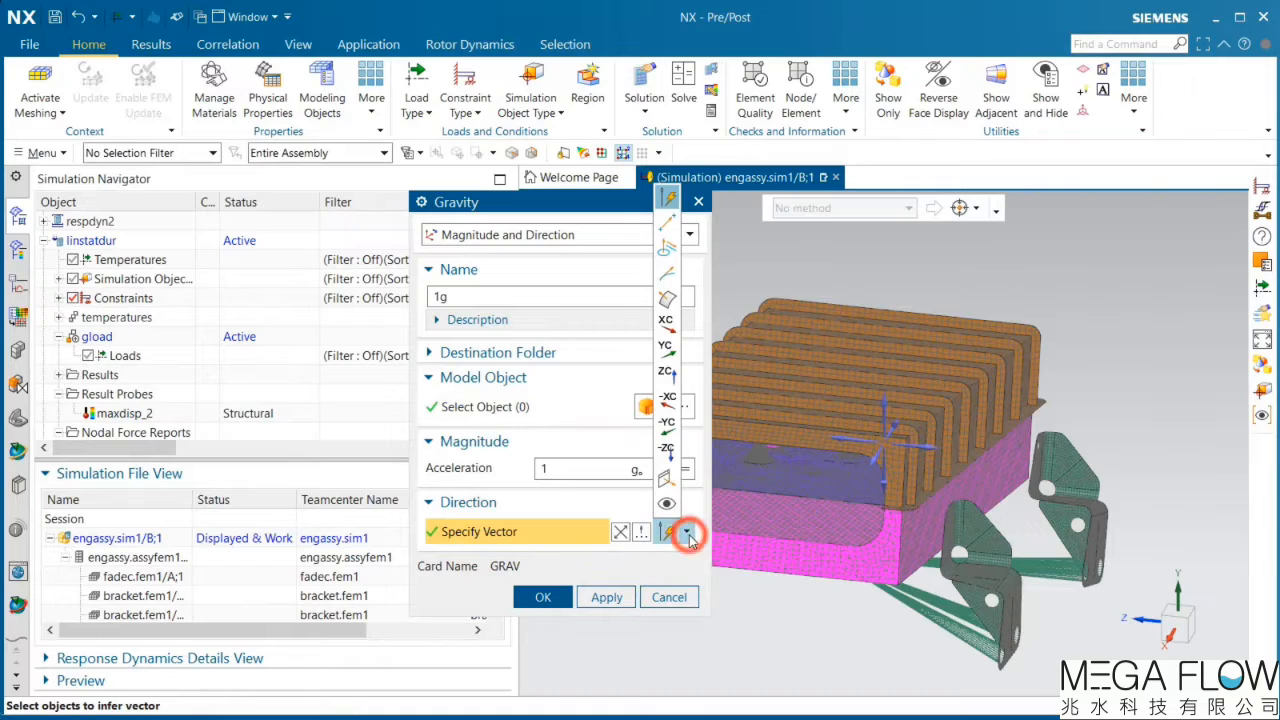
pyautogui.click(665, 428)
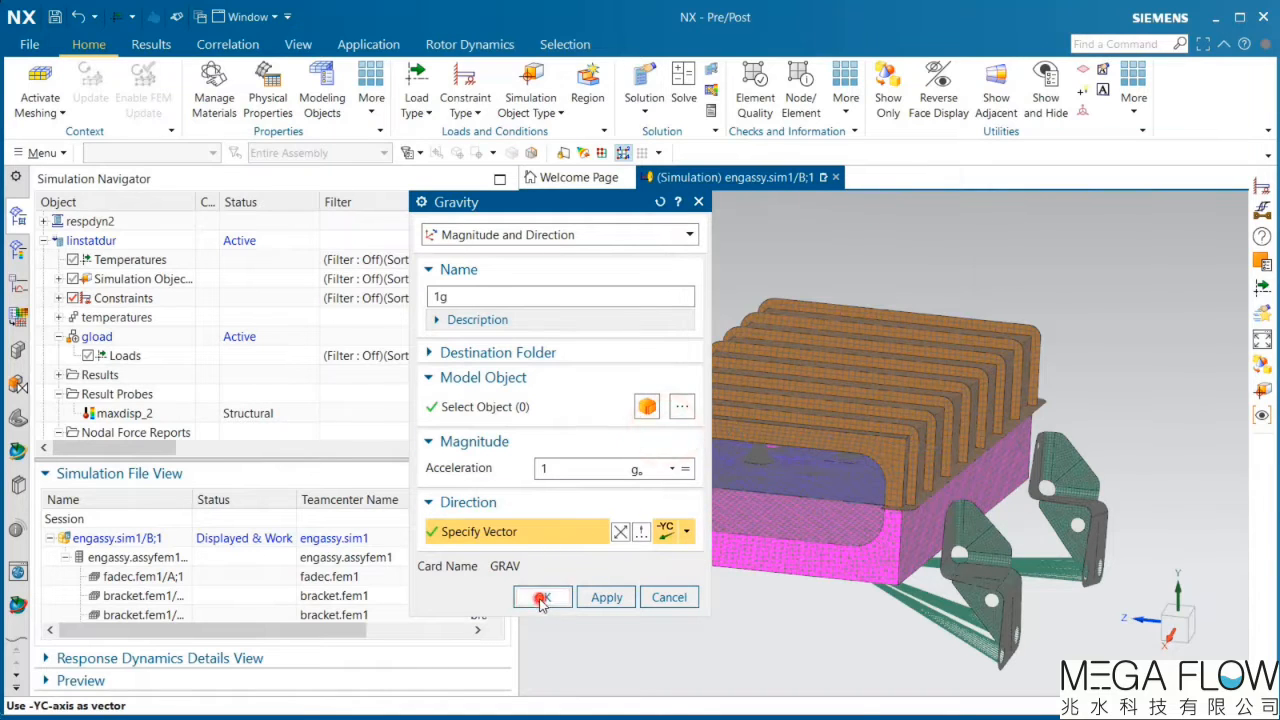
pyautogui.click(540, 596)
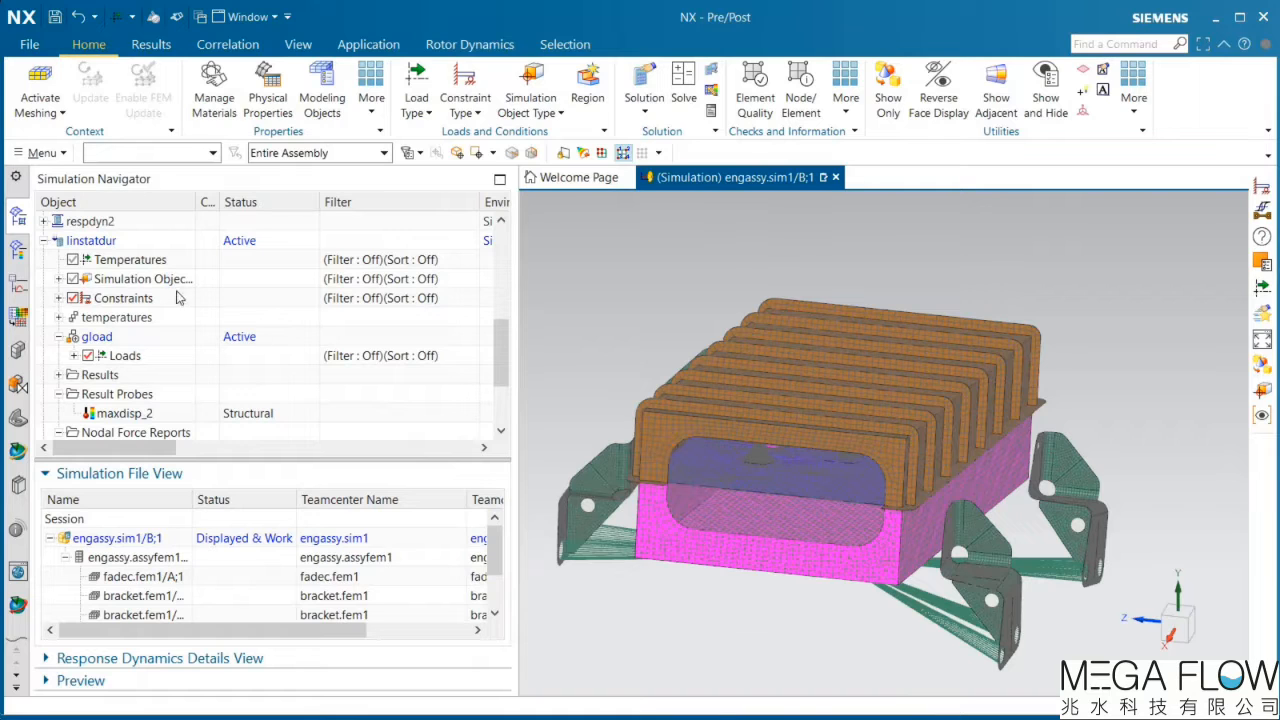
# Step: Create a static loads subcase named 1g+temperatures in the linstatdur solution
pyautogui.rightClick(97, 245)
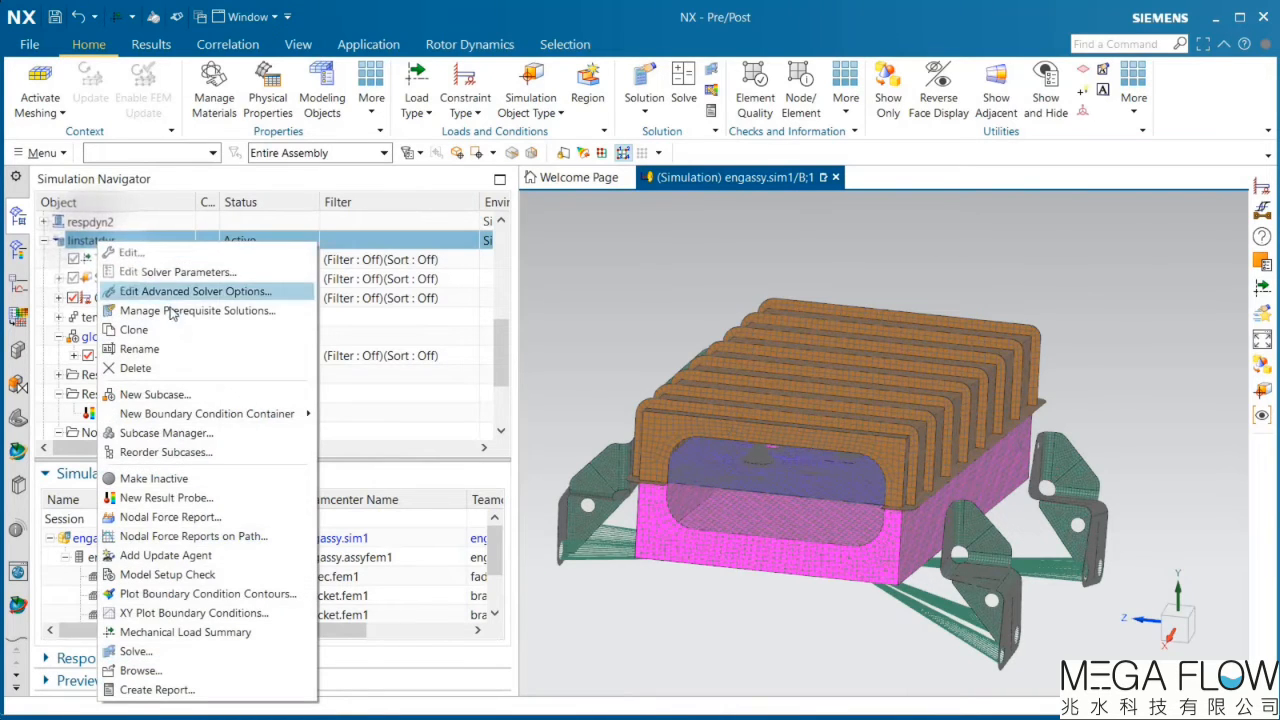
pyautogui.click(184, 395)
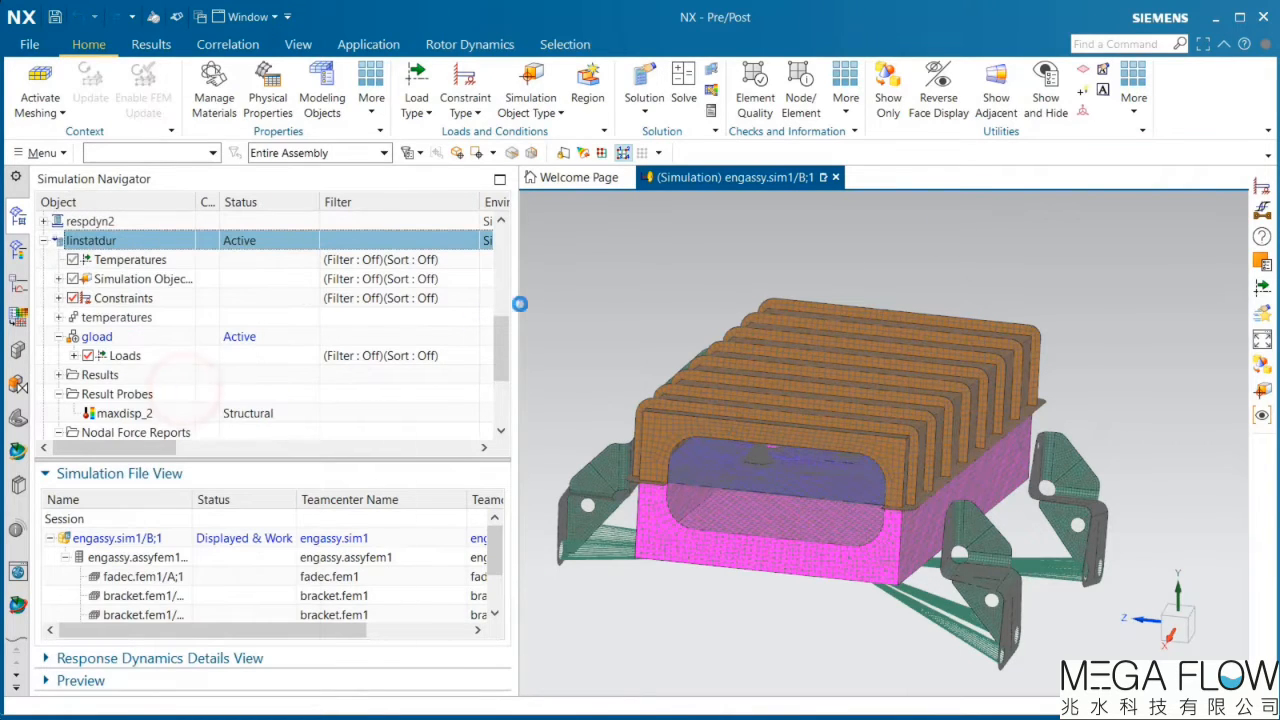
pyautogui.click(717, 258)
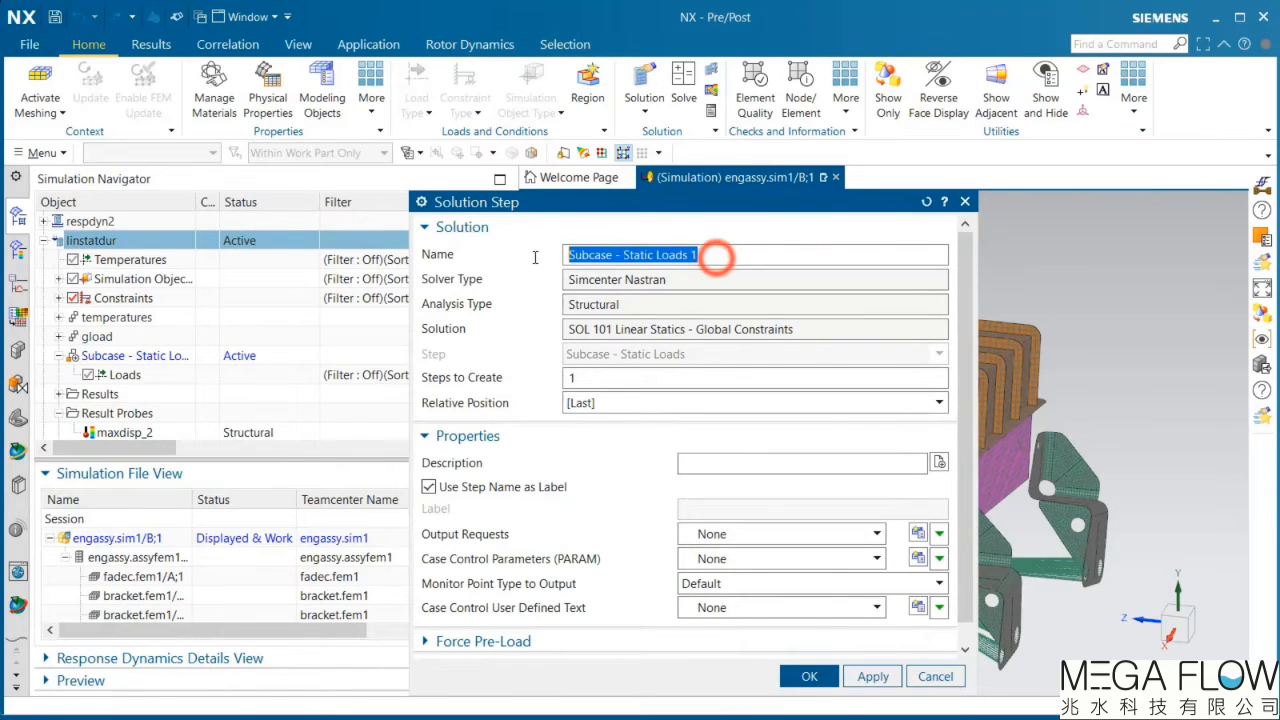
pyautogui.write('1g+temperatures')
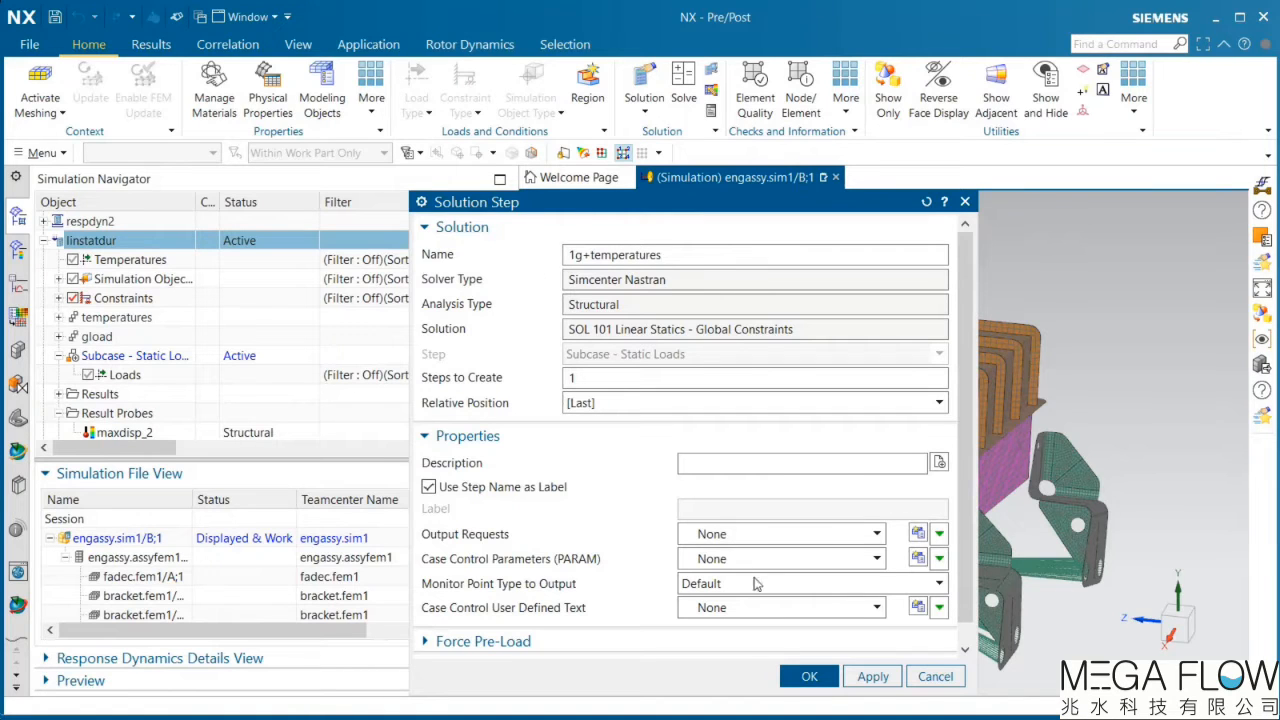
pyautogui.click(807, 675)
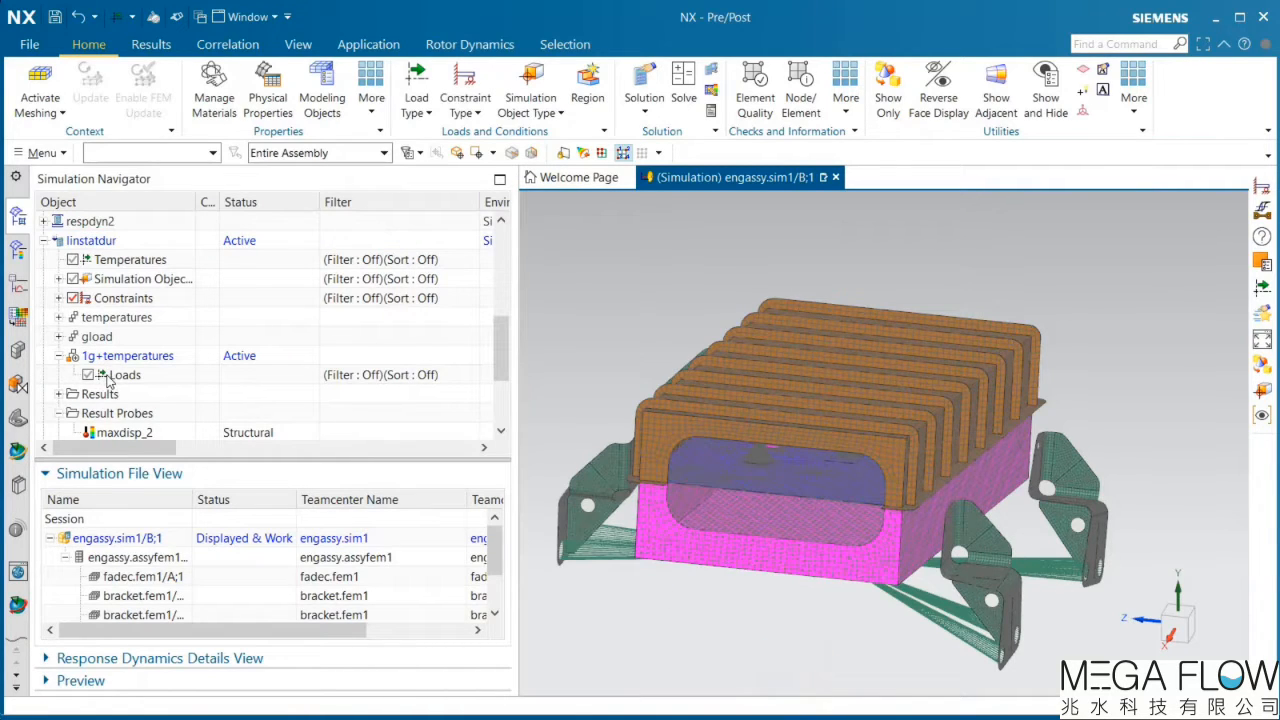
# Step: Add the 1g gravity load from the gload subcase to the loads of the 1g+temperatures subcase
pyautogui.click(59, 336)
pyautogui.click(73, 355)
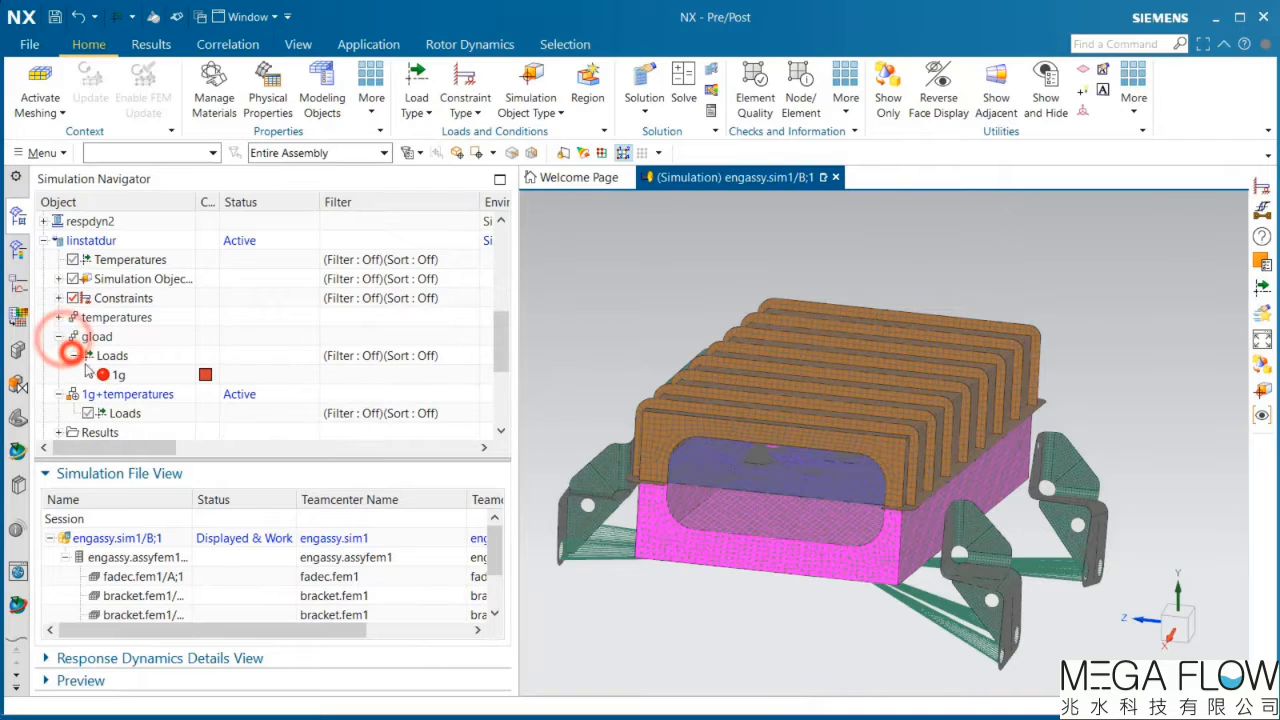
pyautogui.scroll(-2, 70, 350)
pyautogui.moveTo(110, 268); pyautogui.dragTo(118, 305)
pyautogui.click(73, 298)
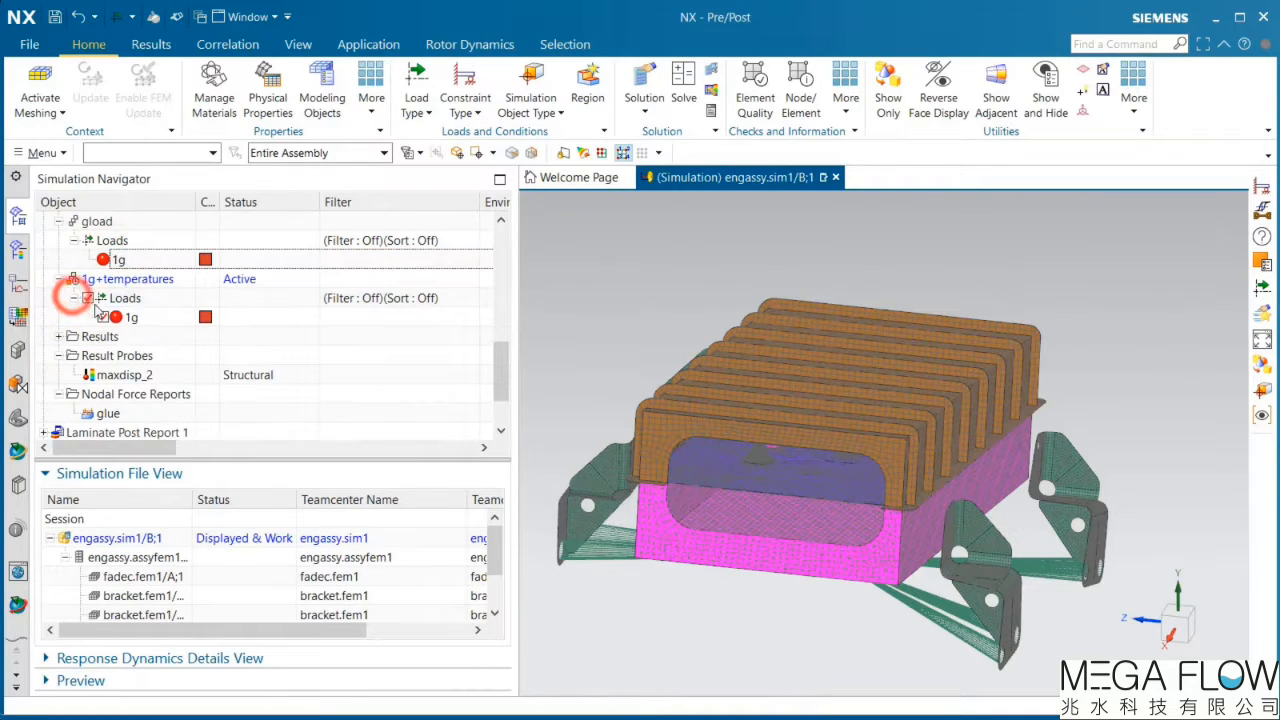
# Step: Add the temperature load set from the temperatures subcase to the loads of the 1g+temperatures subcase
pyautogui.scroll(1, 100, 312)
pyautogui.click(59, 259)
pyautogui.click(73, 278)
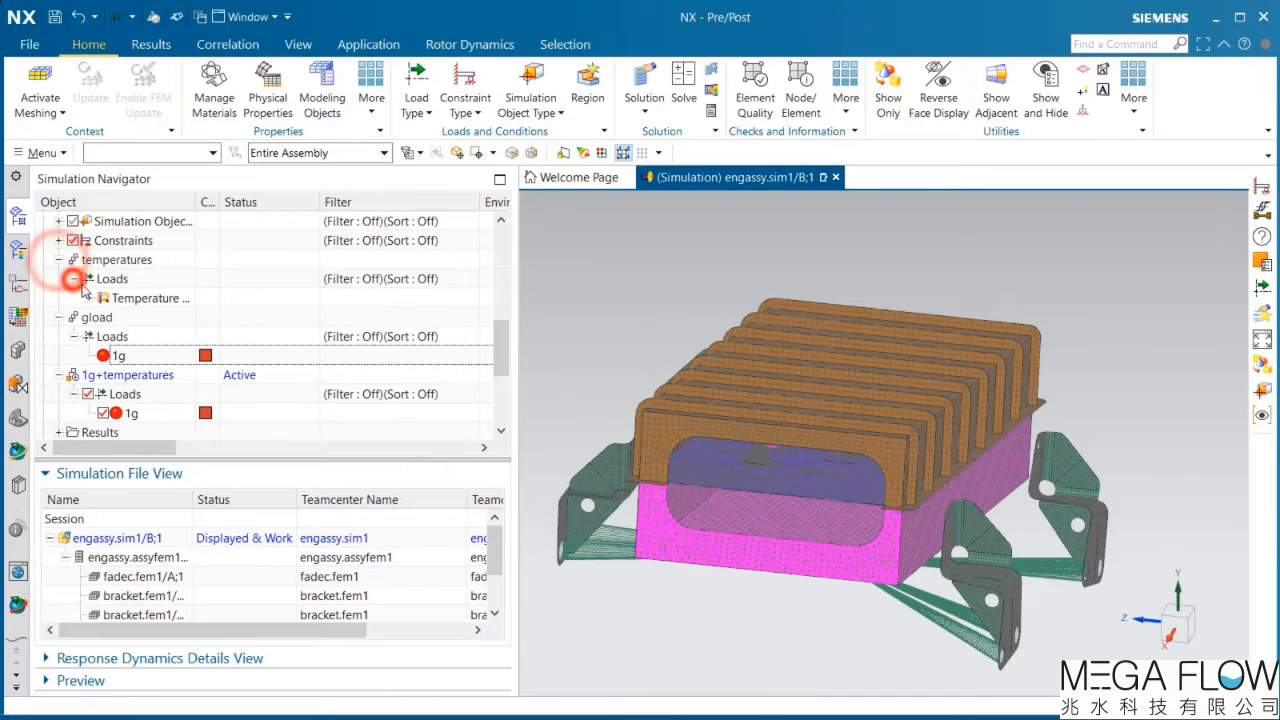
pyautogui.click(90, 298)
pyautogui.scroll(-1, 90, 300)
pyautogui.moveTo(125, 240); pyautogui.dragTo(113, 358)
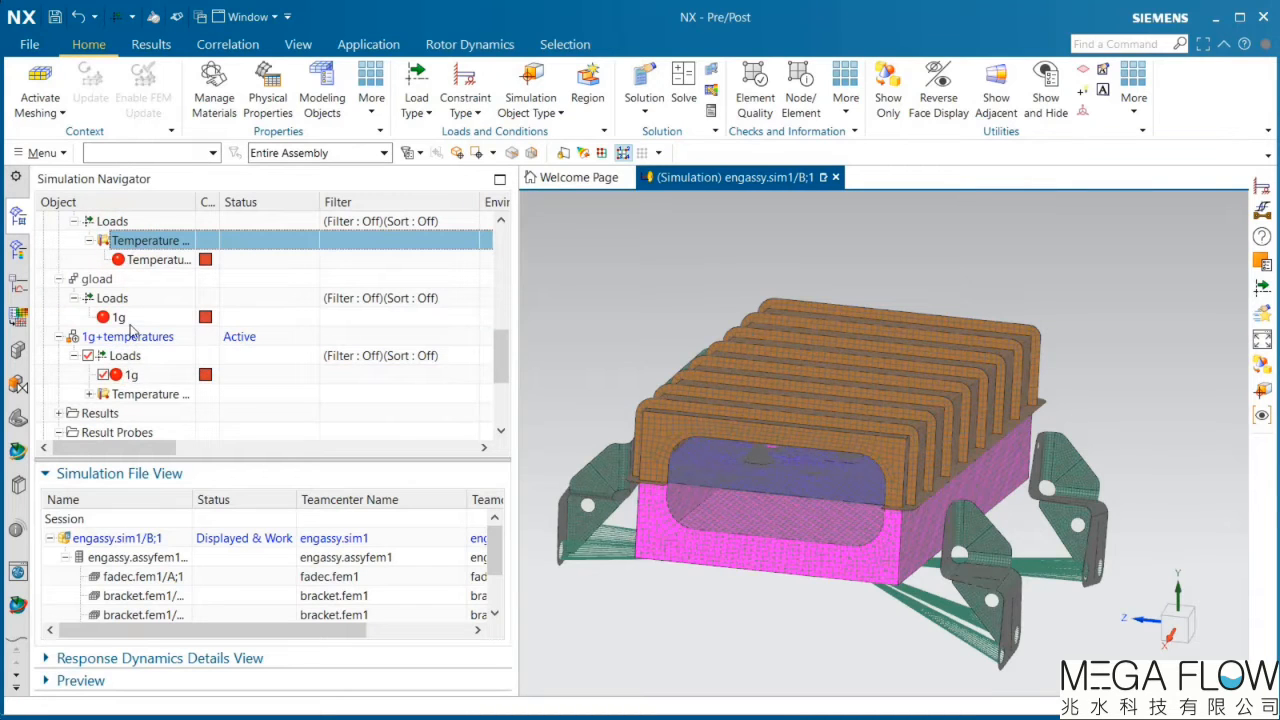
# Step: Enable the STRAIN request in the structural output requests of linstatdur's case control and apply the solution edits
pyautogui.scroll(3, 130, 330)
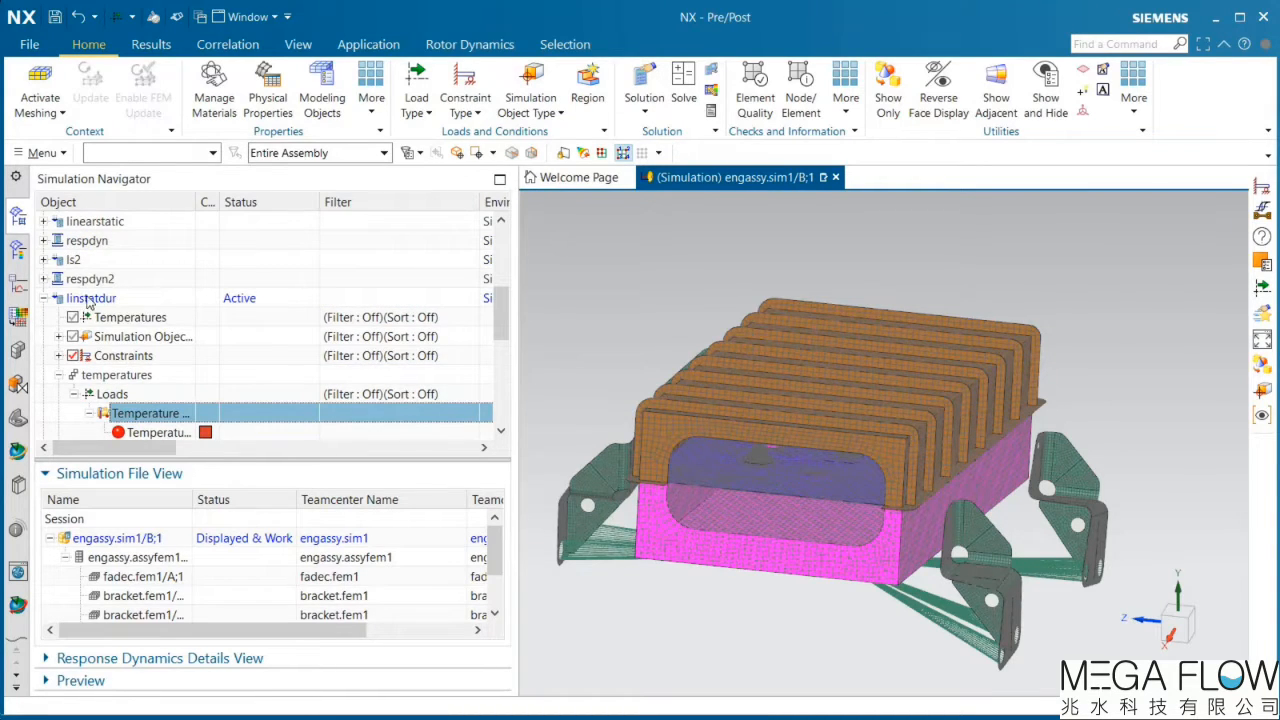
pyautogui.rightClick(88, 298)
pyautogui.click(120, 316)
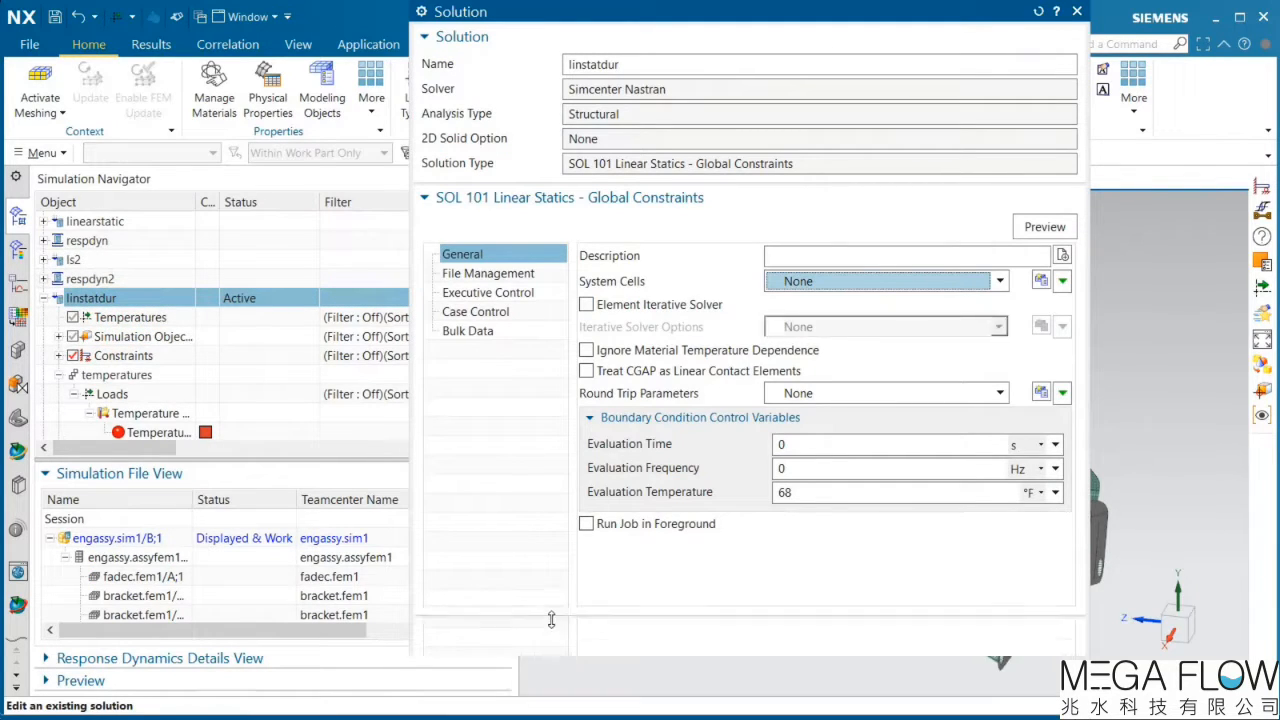
pyautogui.click(487, 312)
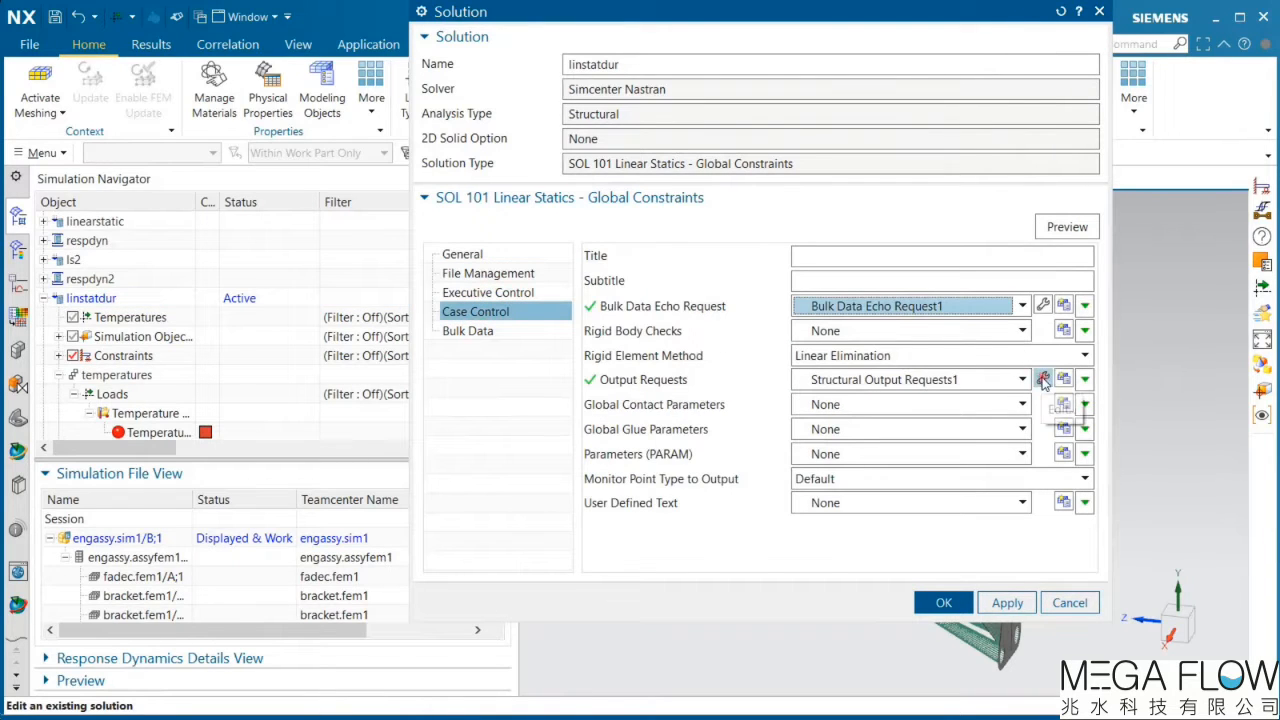
pyautogui.click(1043, 379)
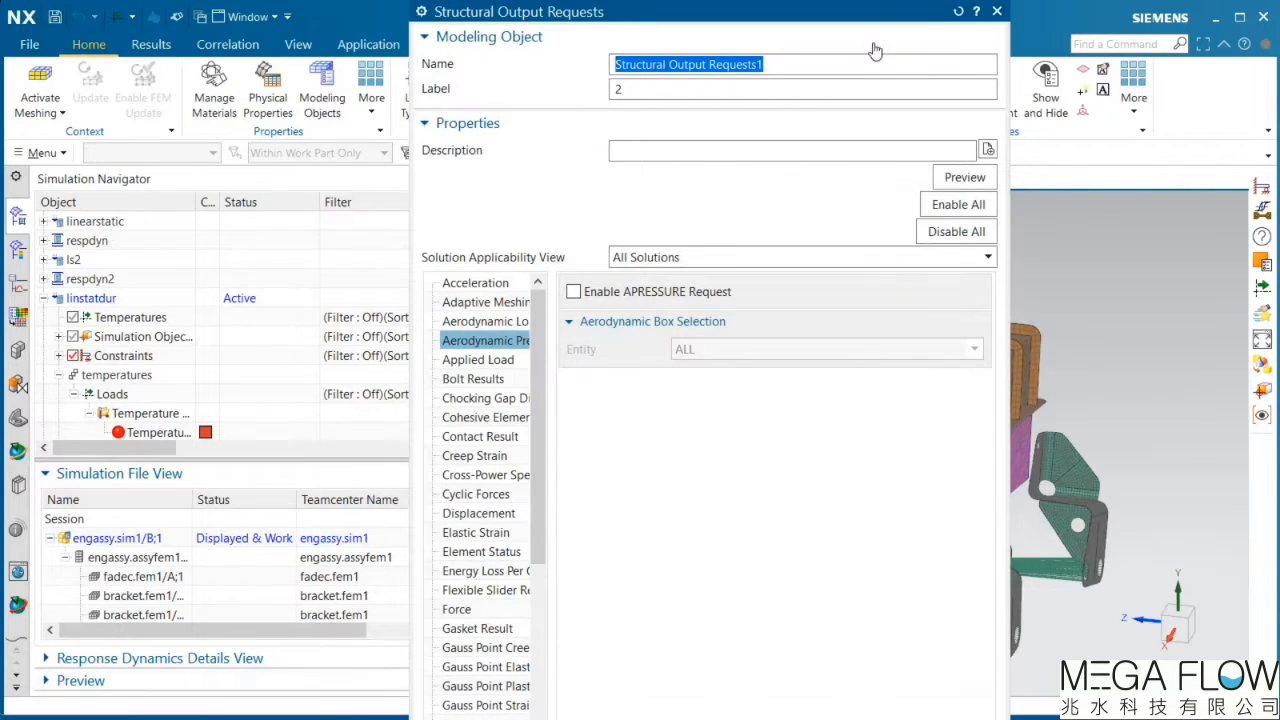
pyautogui.moveTo(848, 5); pyautogui.dragTo(811, 96)
pyautogui.moveTo(504, 385); pyautogui.dragTo(510, 507)
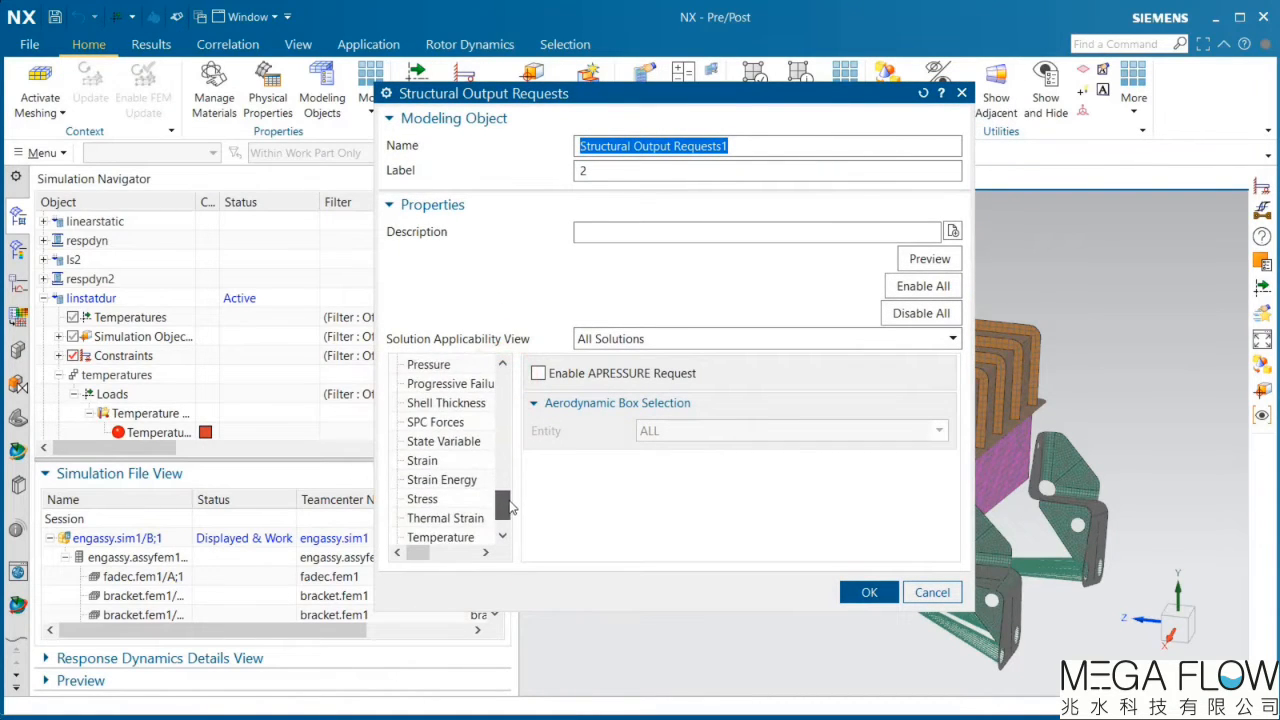
pyautogui.click(442, 461)
pyautogui.click(549, 365)
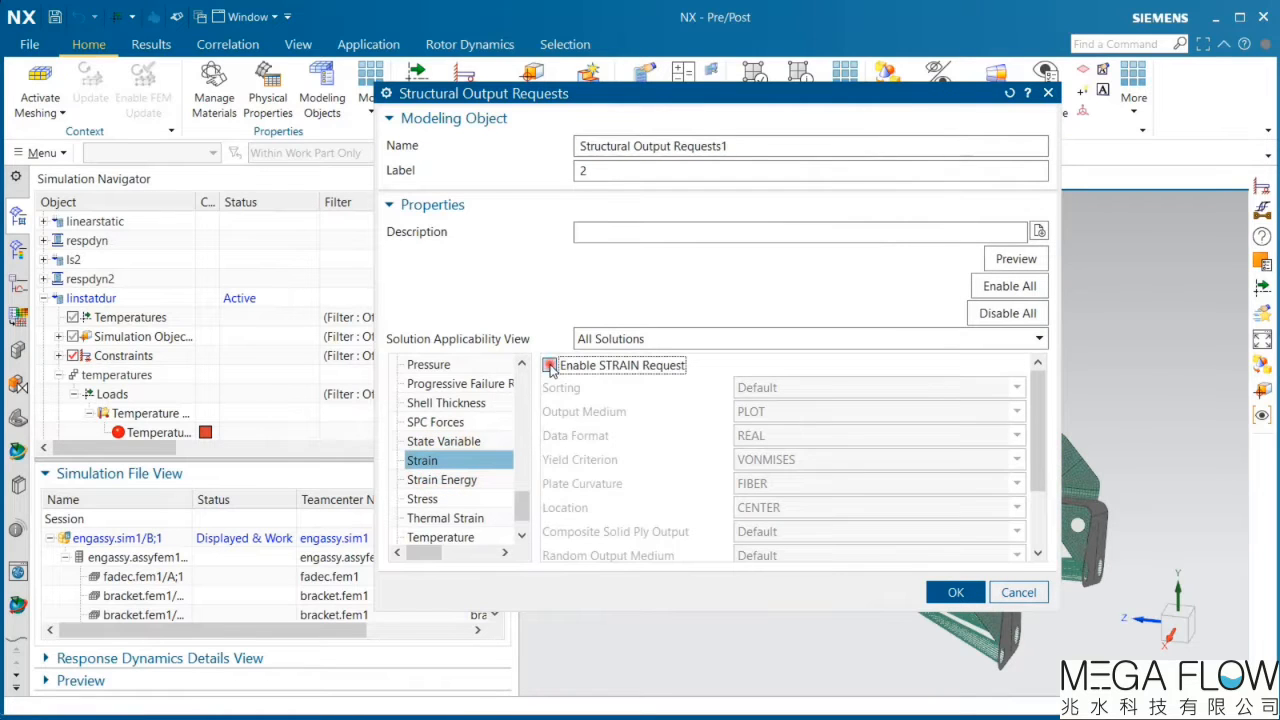
pyautogui.click(957, 594)
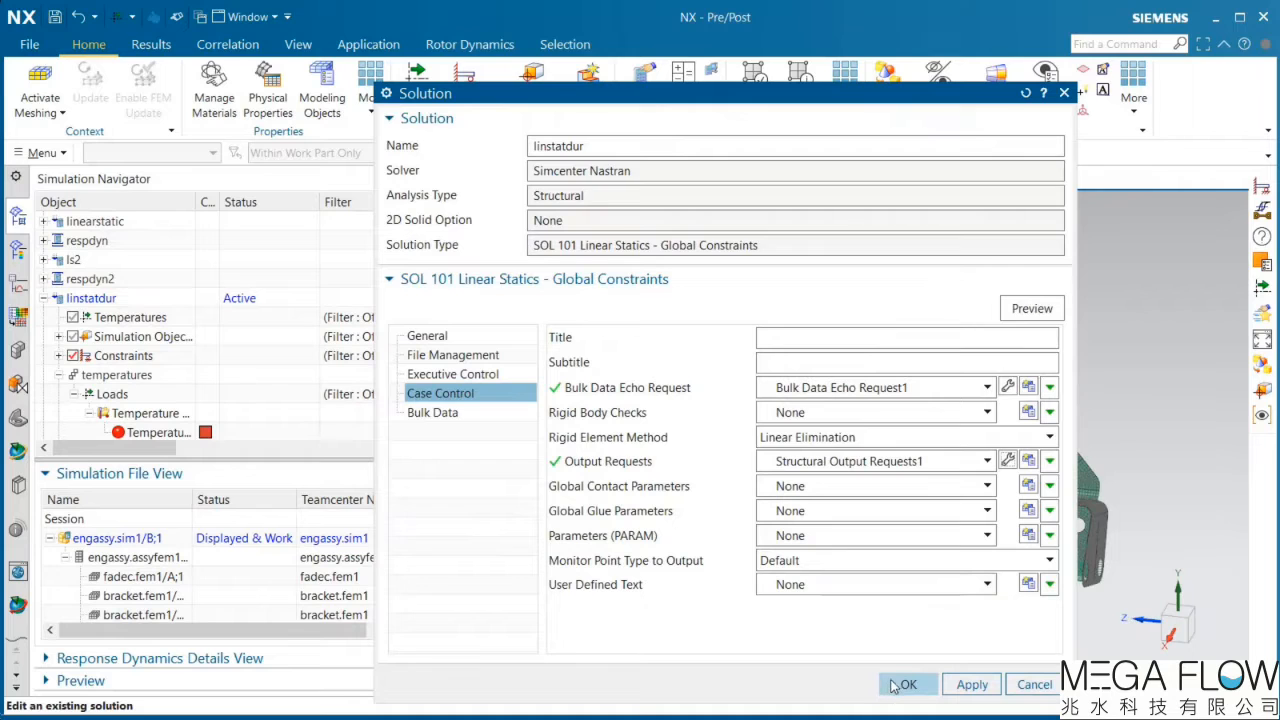
pyautogui.click(895, 683)
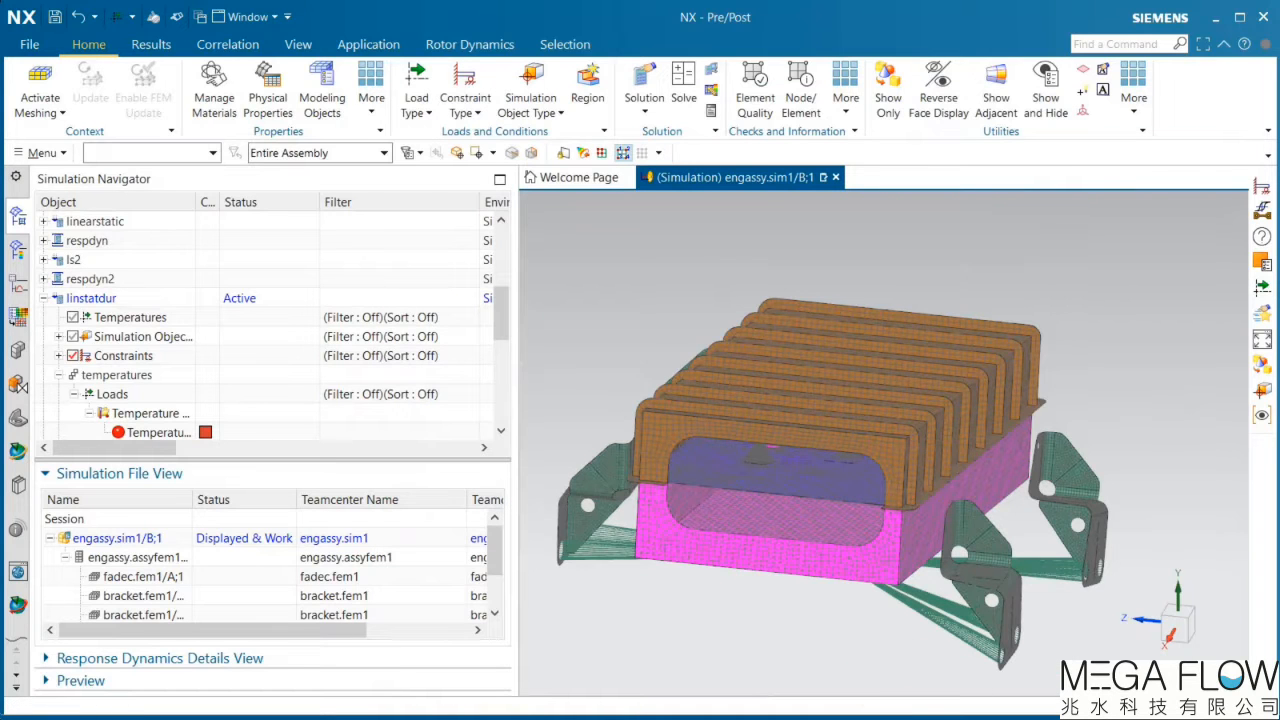
# Step: Solve the linstatdur solution, decline reviewing the solver messages, and close the information report
pyautogui.rightClick(90, 301)
pyautogui.click(178, 710)
pyautogui.click(552, 335)
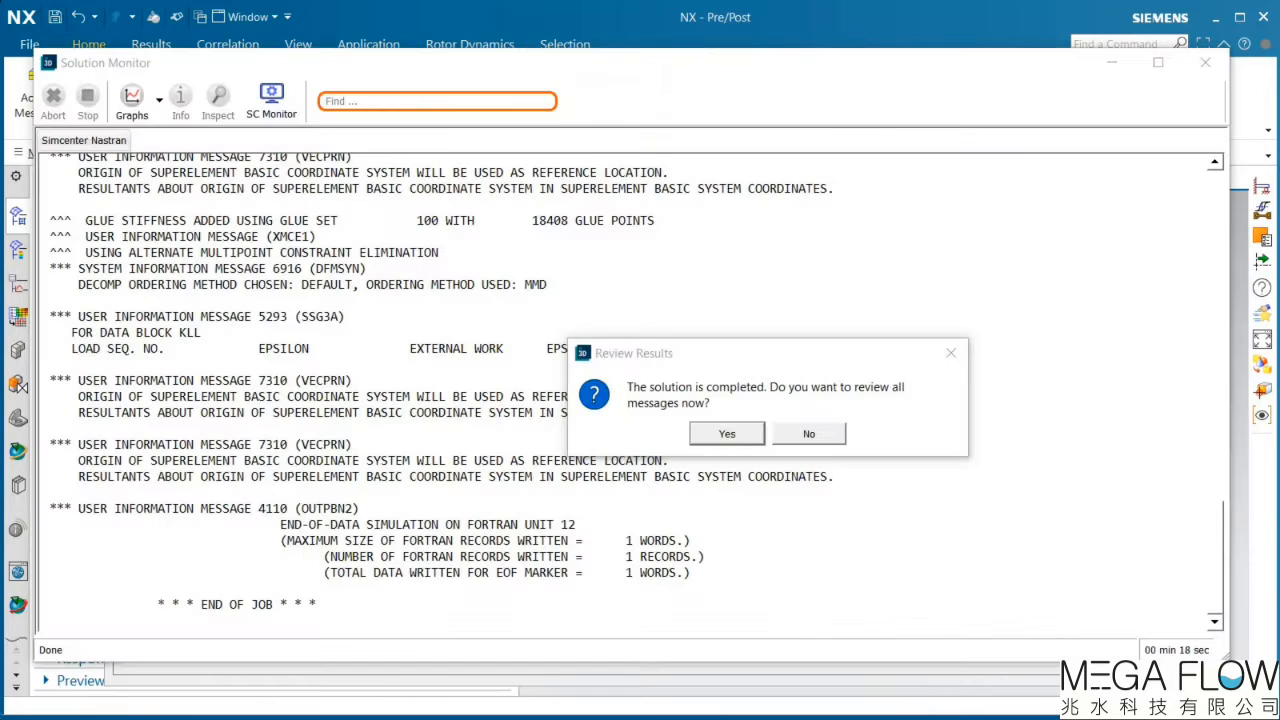
pyautogui.click(809, 434)
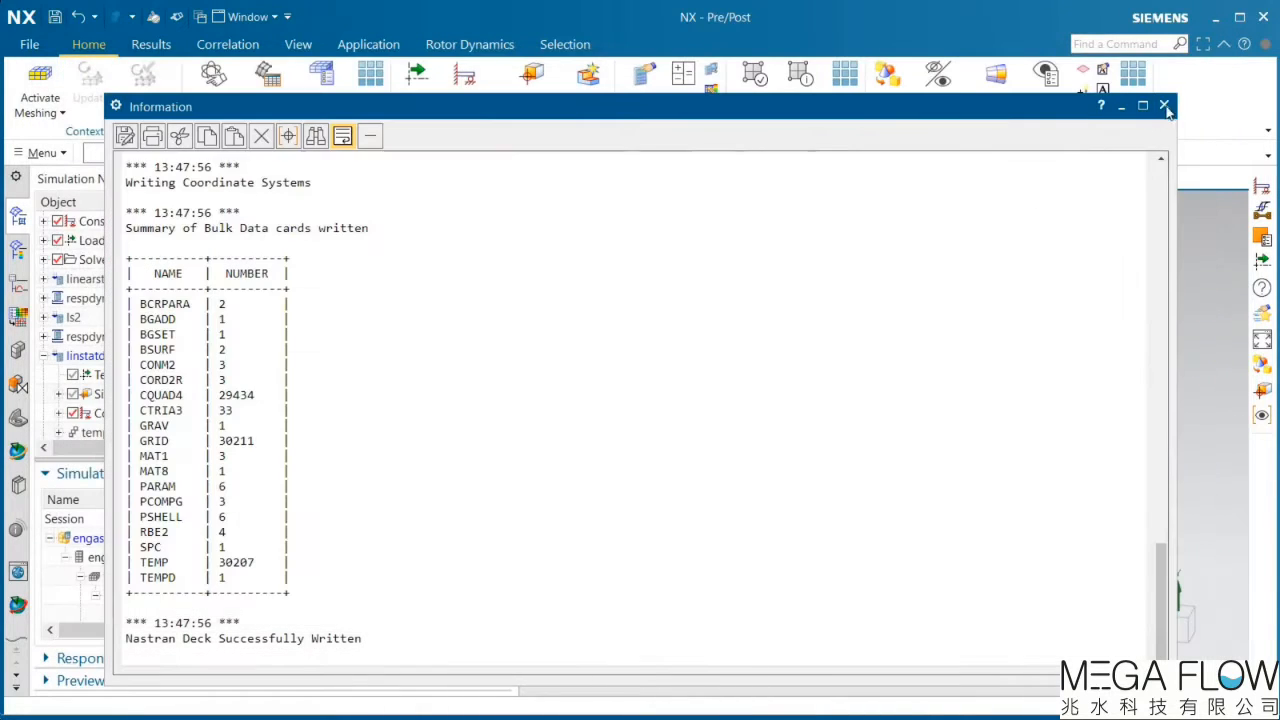
pyautogui.click(1165, 106)
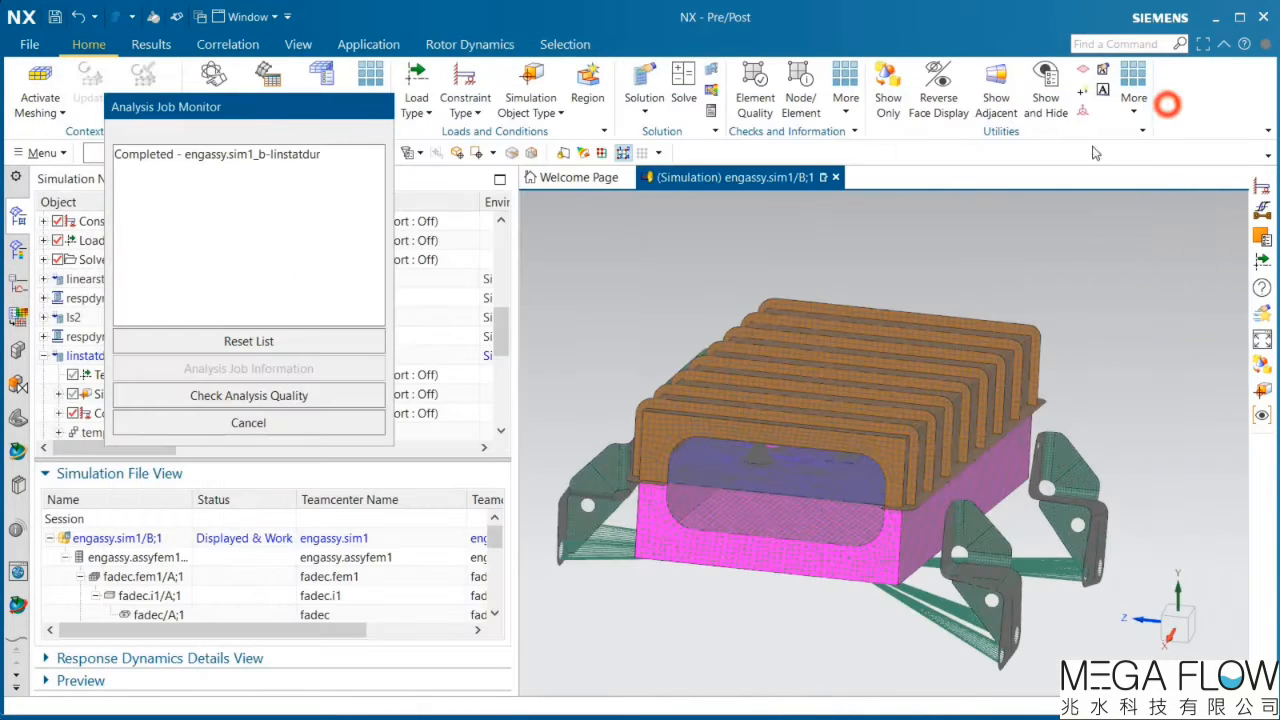
# Step: Close the analysis job monitor and open the structural results of the linstatdur solution
pyautogui.click(319, 421)
pyautogui.scroll(-1, 170, 362)
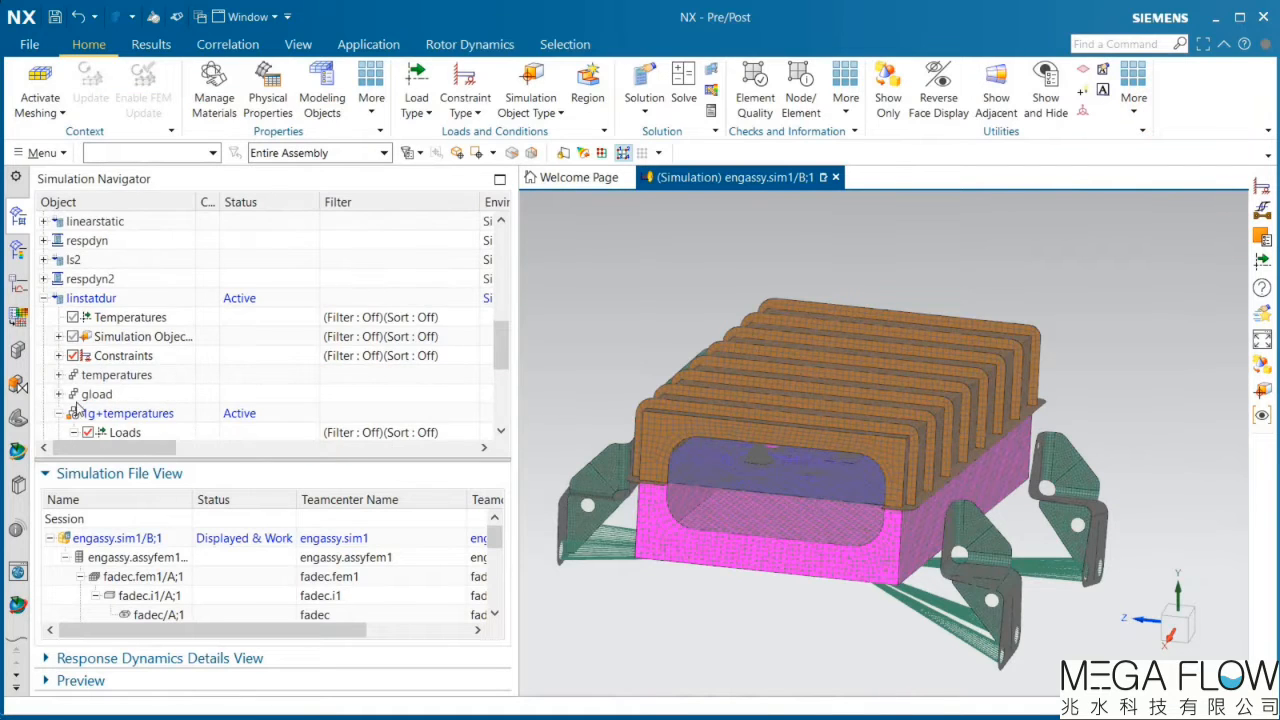
pyautogui.scroll(-2, 77, 403)
pyautogui.click(60, 374)
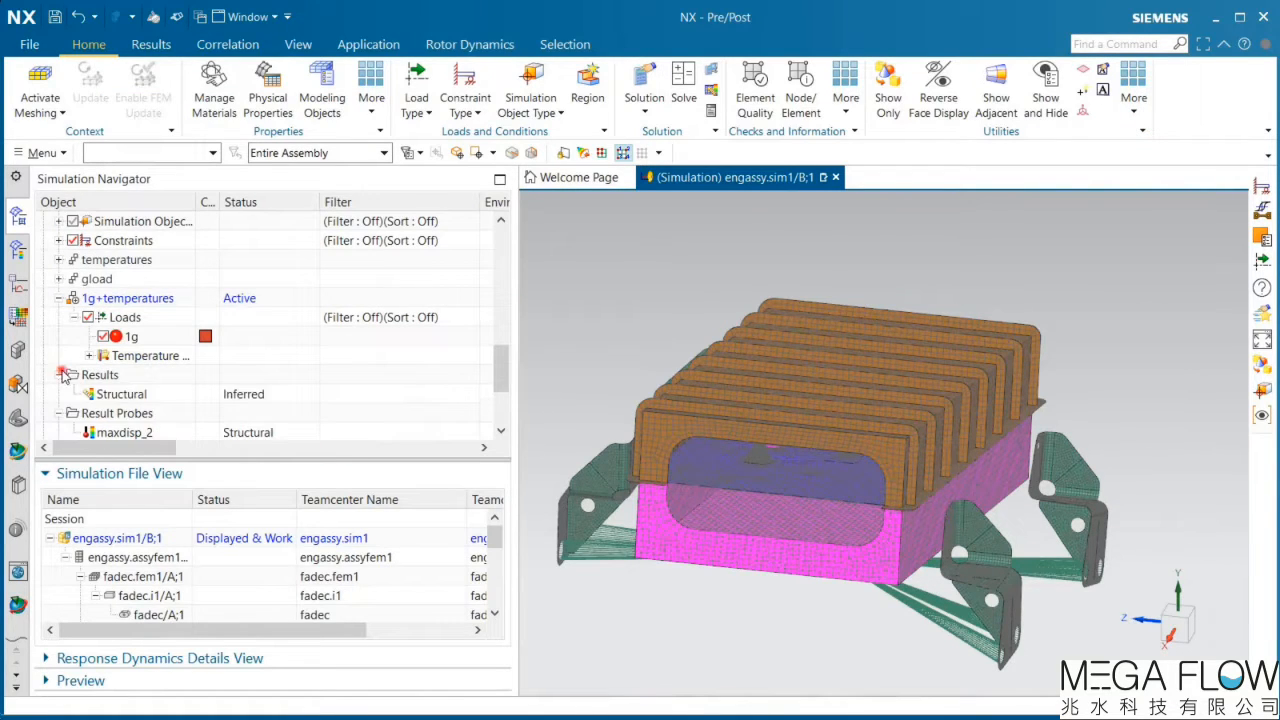
pyautogui.doubleClick(108, 393)
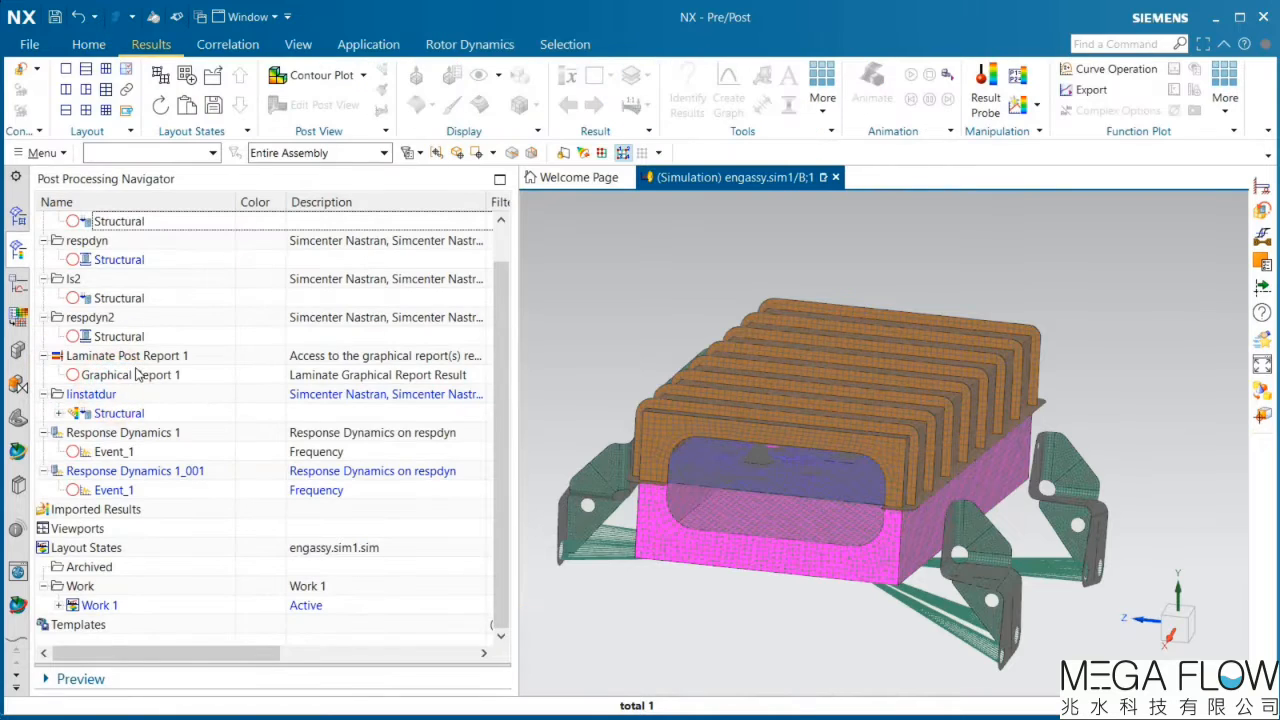
# Step: Plot the nodal displacement of the temperatures subcase and of the gload subcase in the linstatdur structural results
pyautogui.click(58, 413)
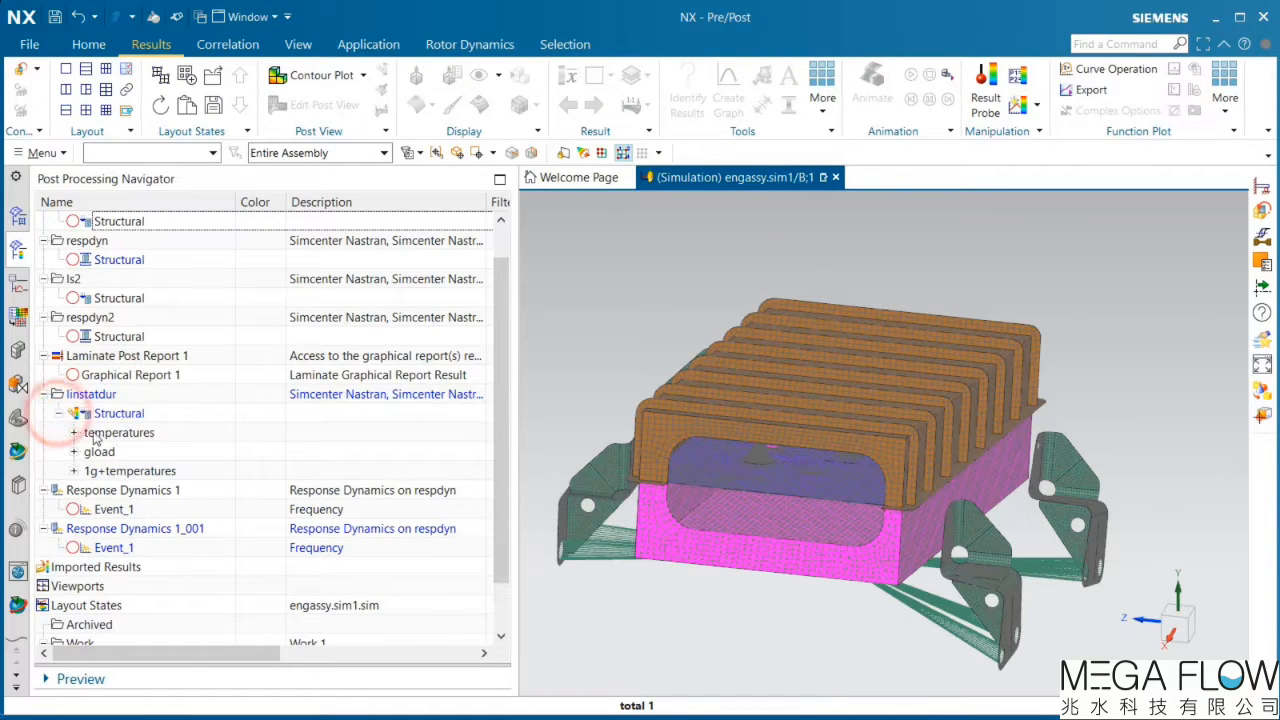
pyautogui.click(77, 432)
pyautogui.doubleClick(140, 241)
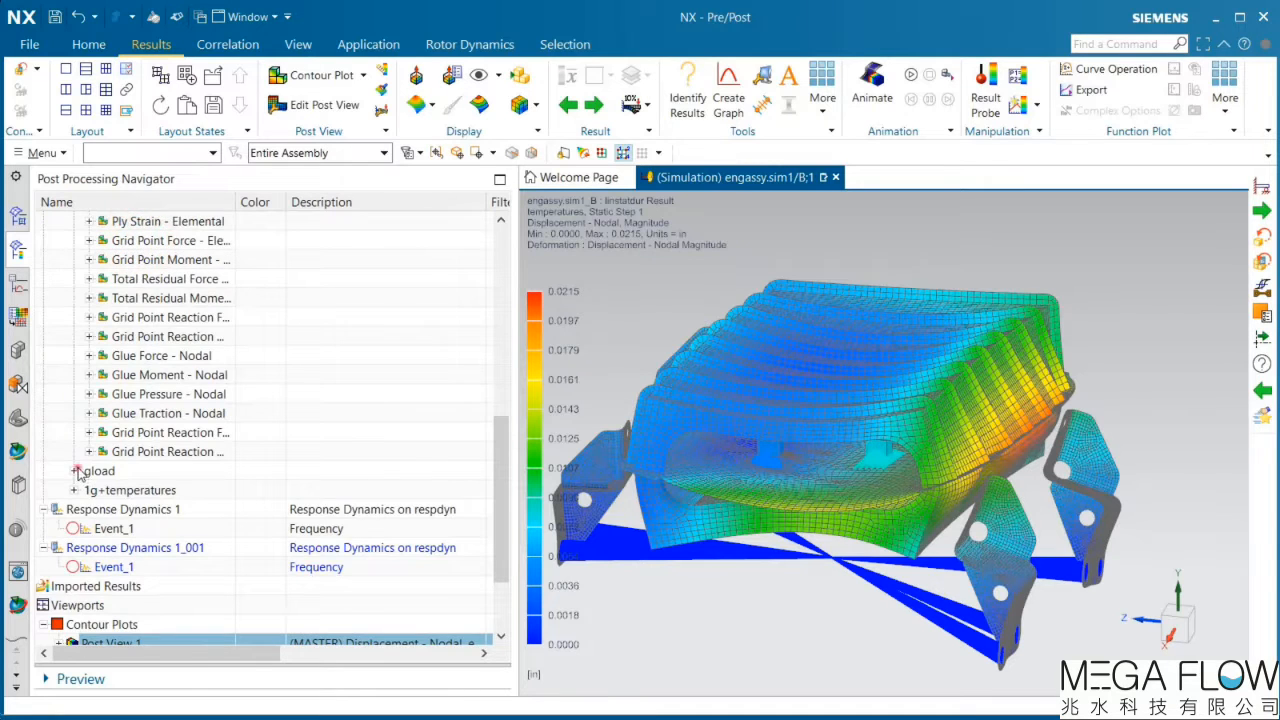
pyautogui.click(76, 470)
pyautogui.doubleClick(135, 241)
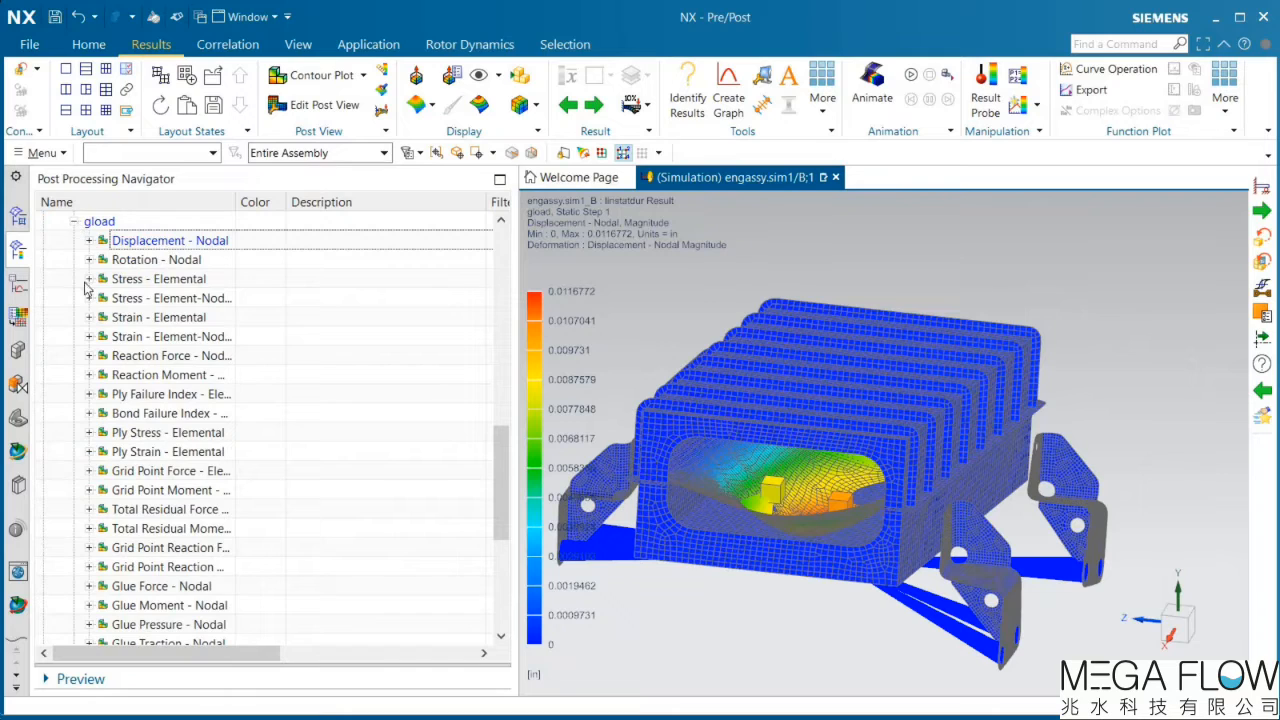
# Step: Plot the element-nodal stress and the nodal displacement of the 1g+temperatures subcase, and return from the results to the simulation model
pyautogui.scroll(-4, 92, 440)
pyautogui.click(70, 472)
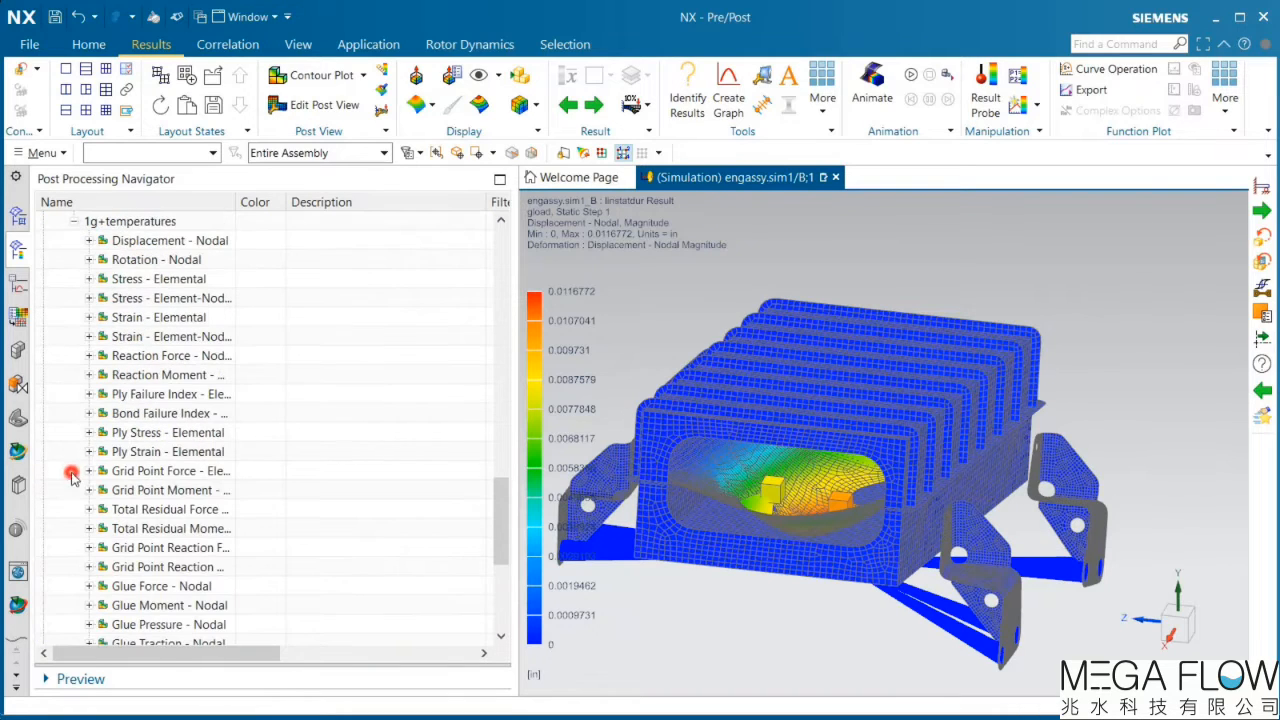
pyautogui.click(118, 241)
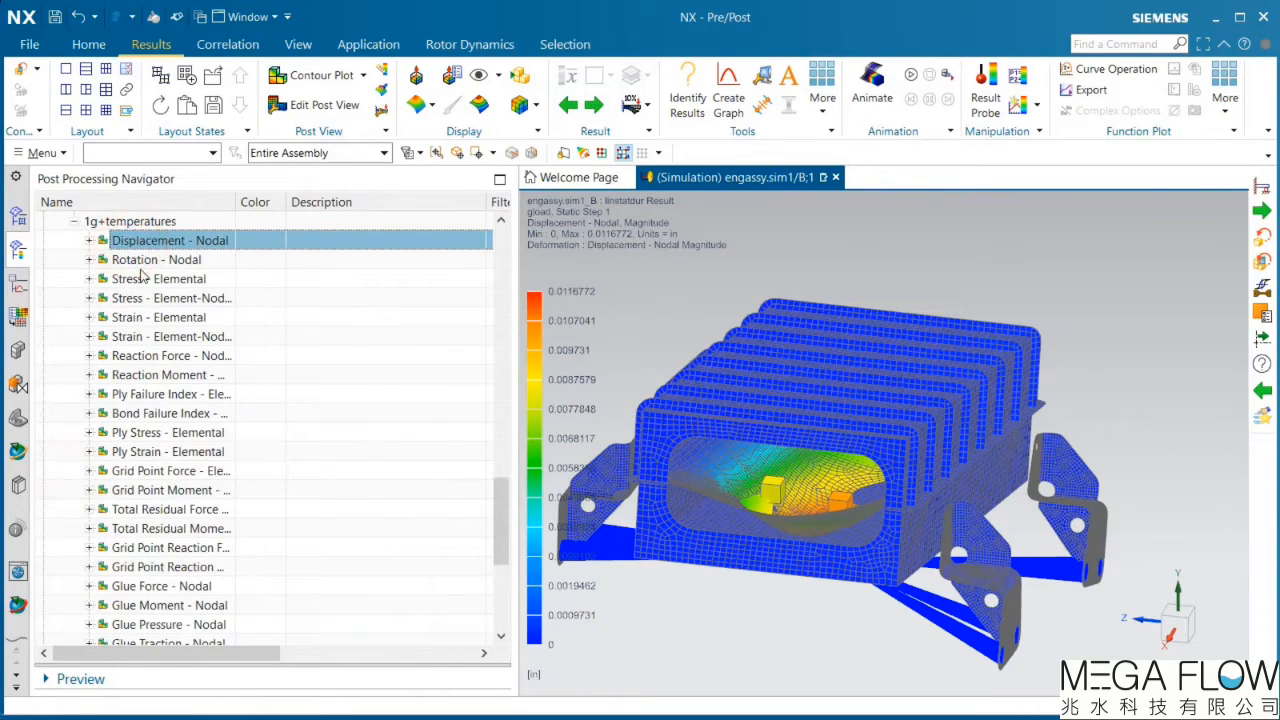
pyautogui.doubleClick(145, 299)
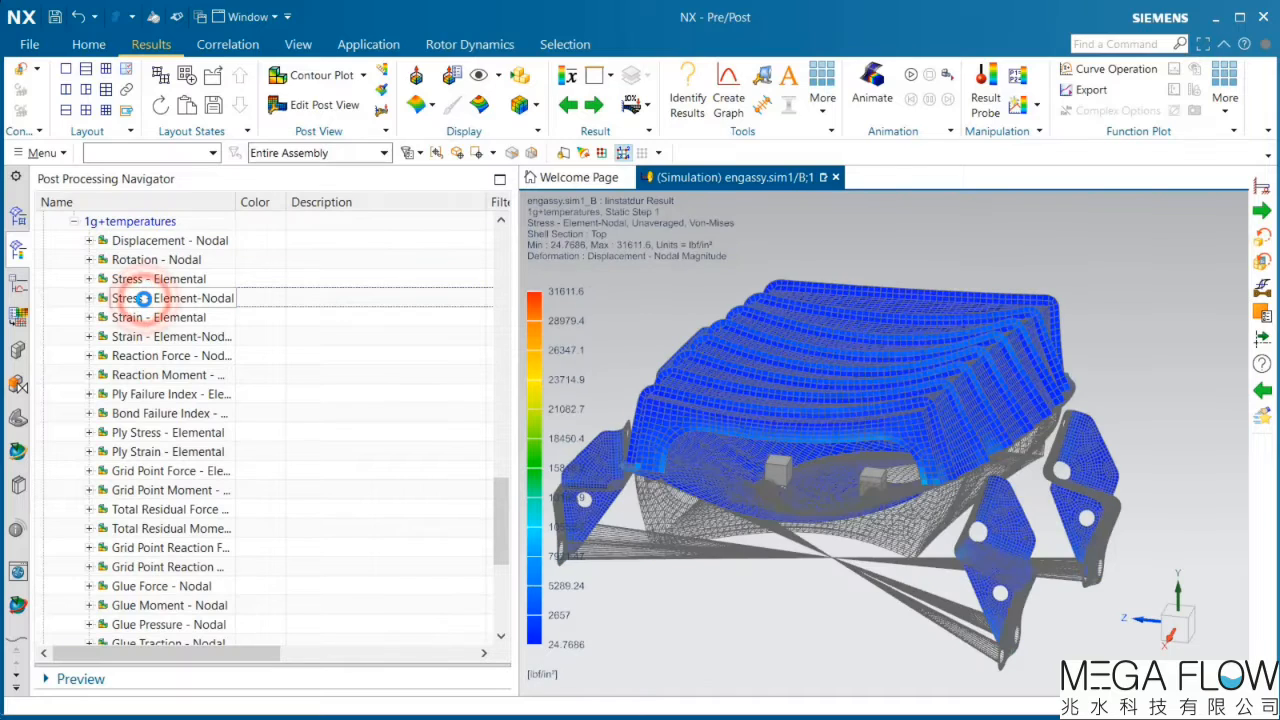
pyautogui.doubleClick(130, 242)
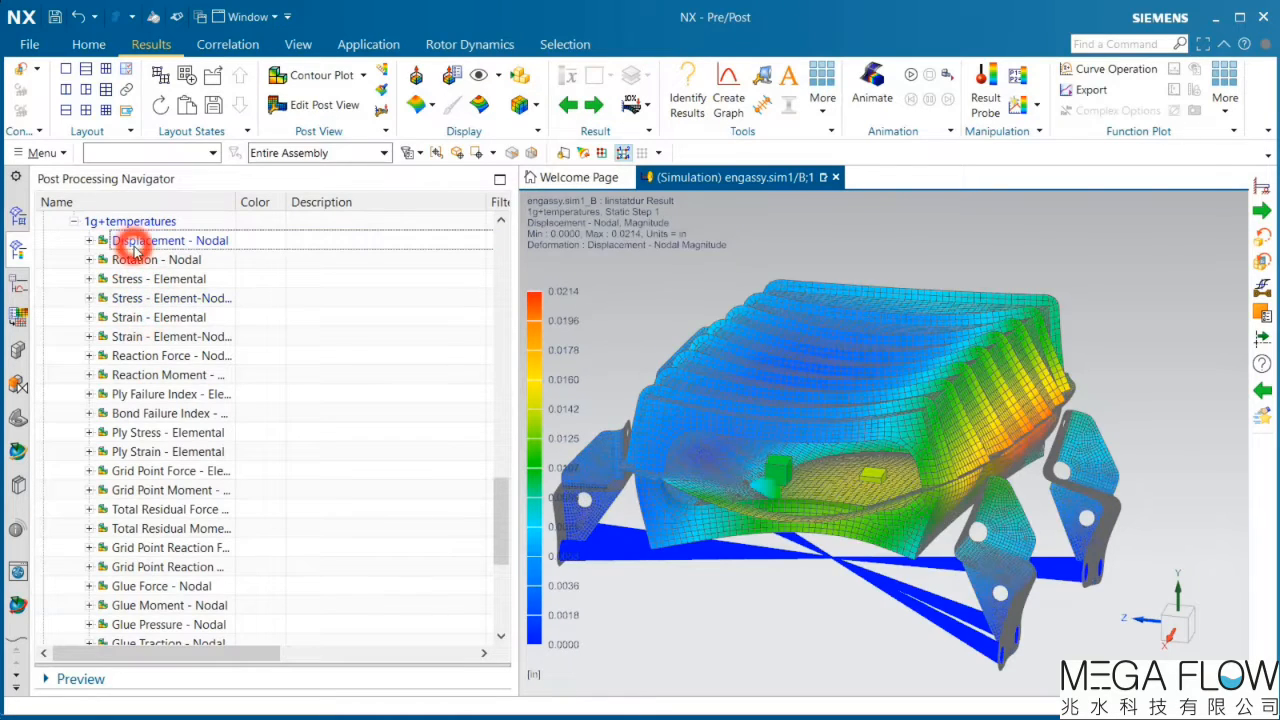
pyautogui.moveTo(770, 531); pyautogui.dragTo(972, 531, button='middle')
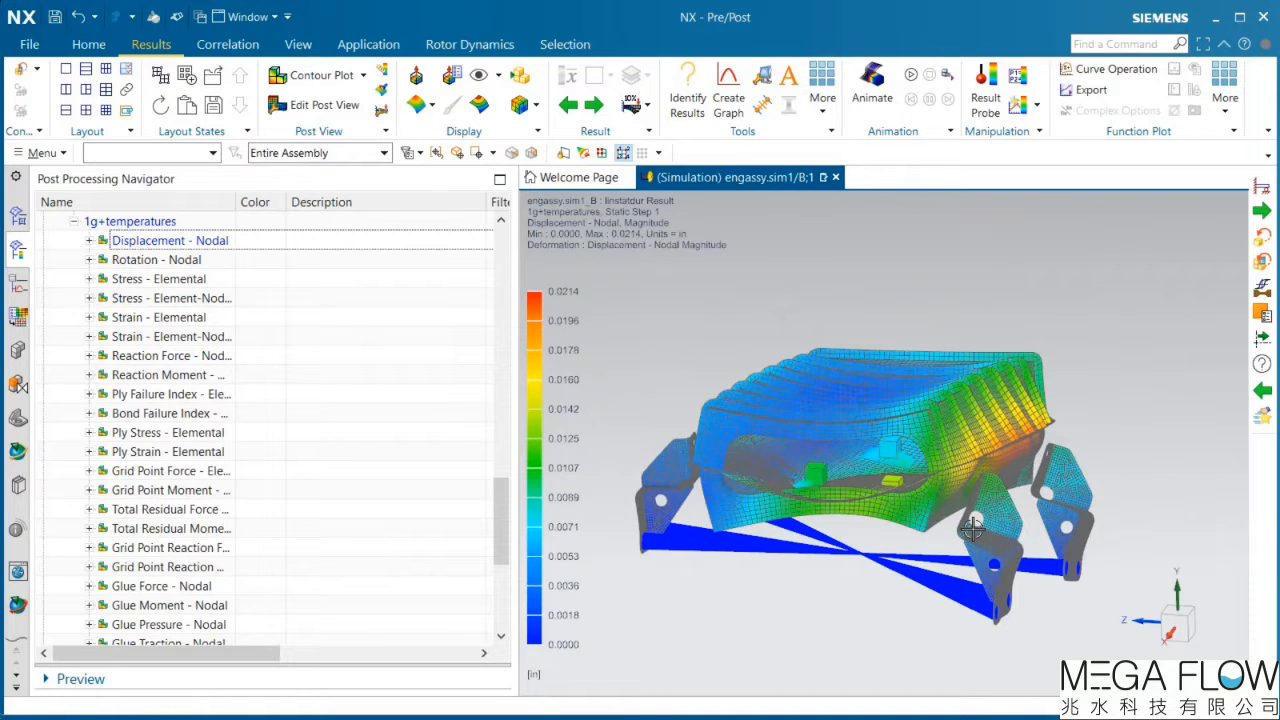
pyautogui.click(18, 72)
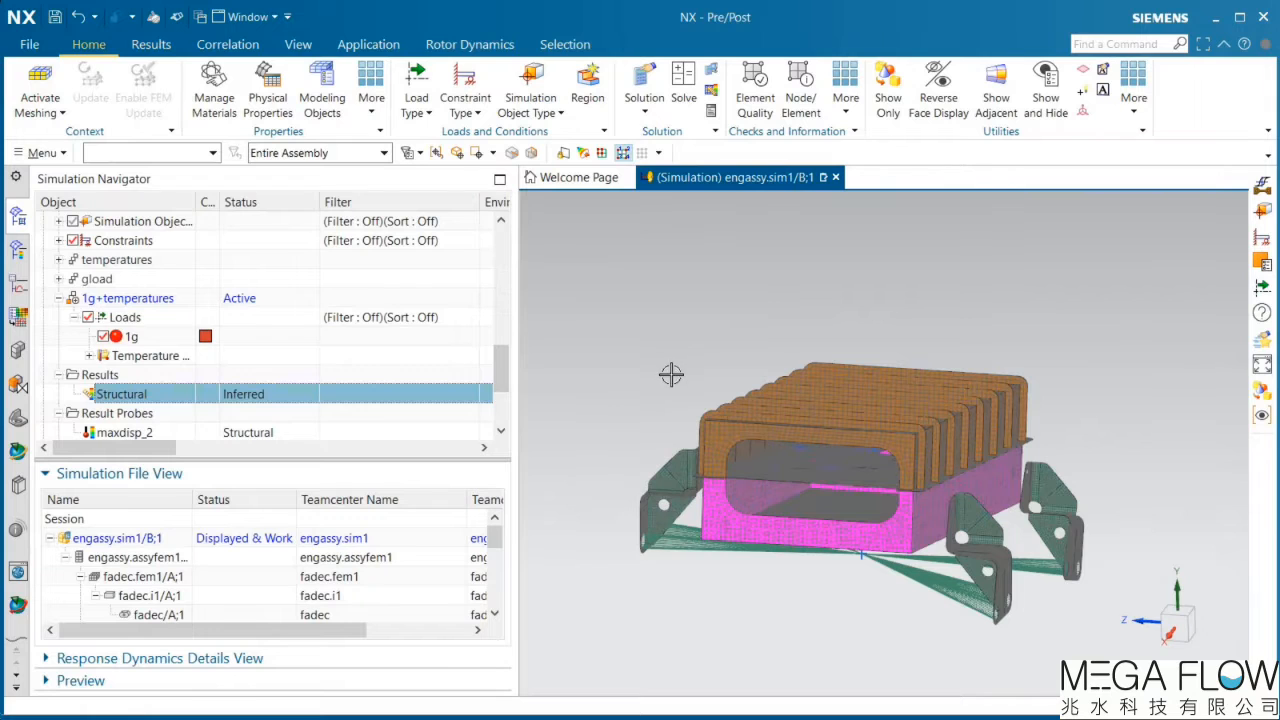
# Step: Create a durability solution process named Durability thermal fatigue under engassy.sim1
pyautogui.scroll(10, 314, 275)
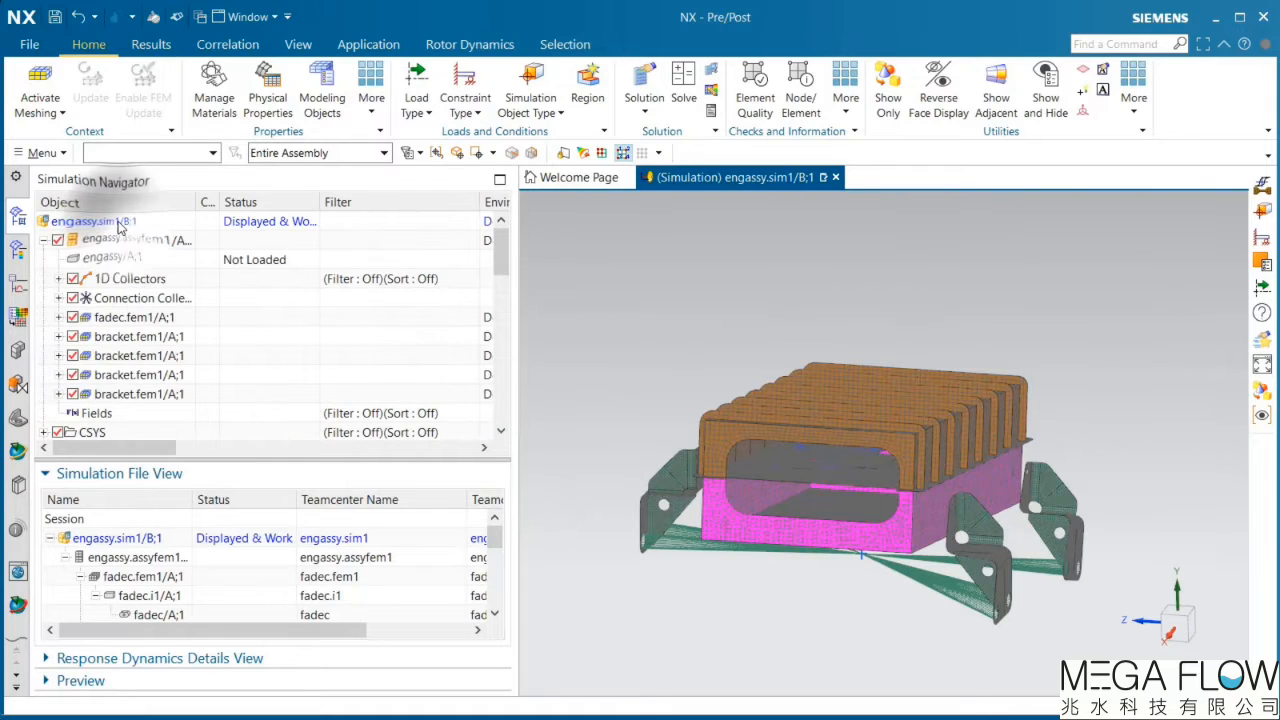
pyautogui.rightClick(120, 221)
pyautogui.click(240, 343)
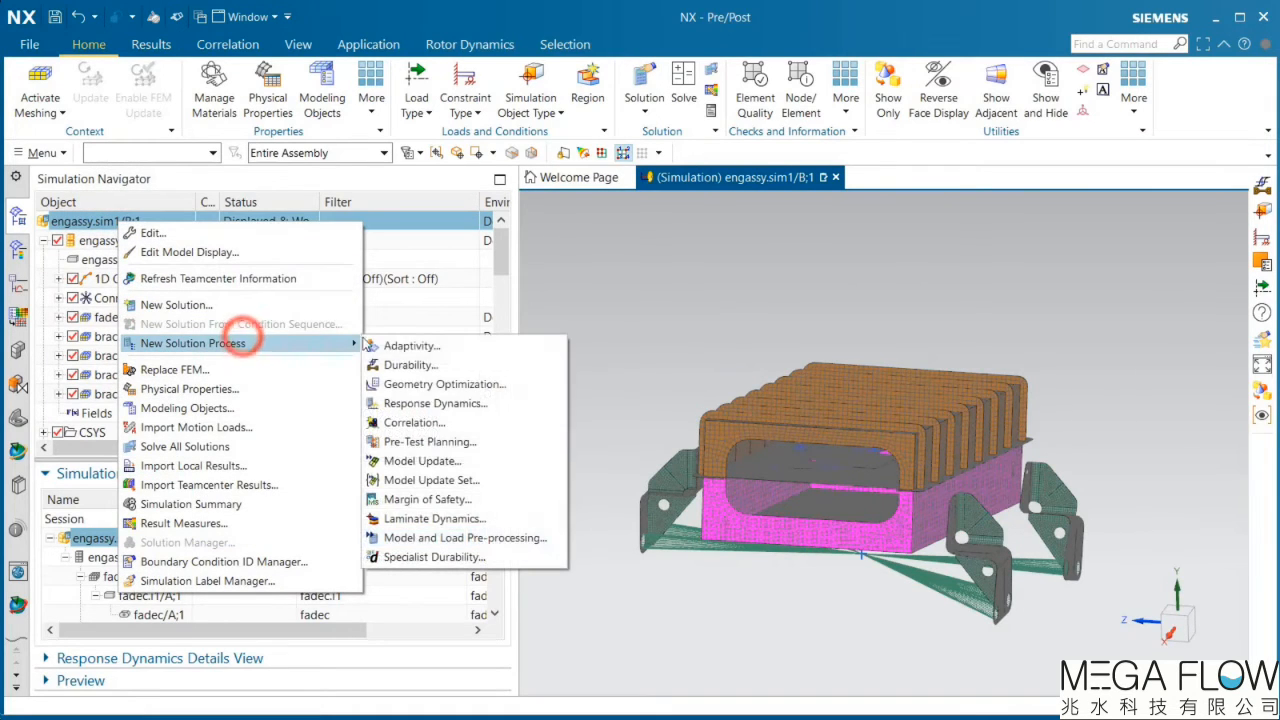
pyautogui.click(428, 362)
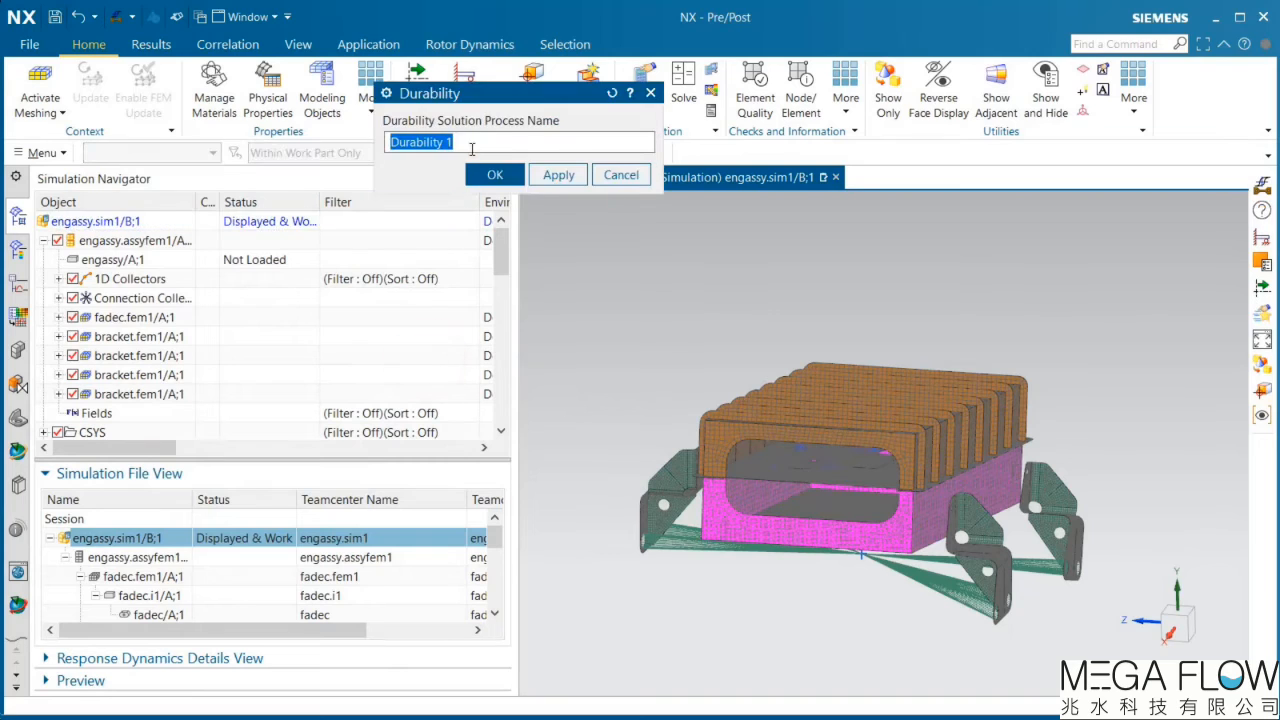
pyautogui.press('BackSpace')
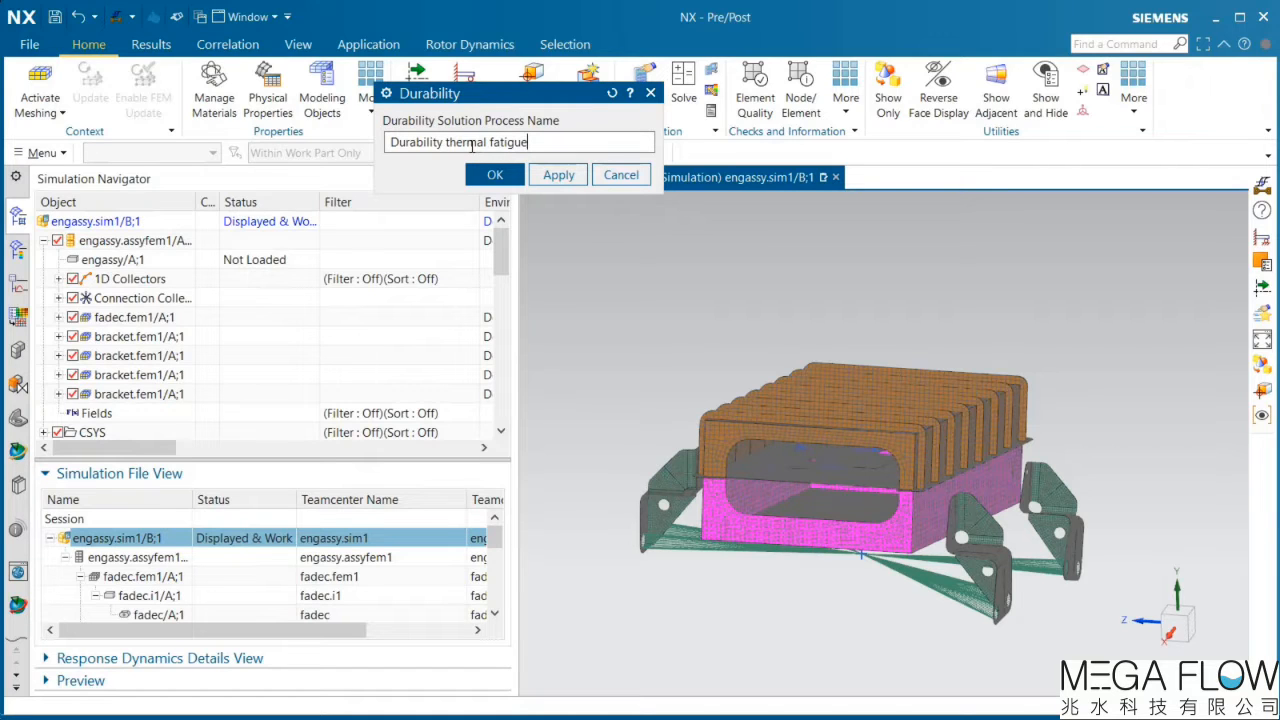
pyautogui.click(496, 176)
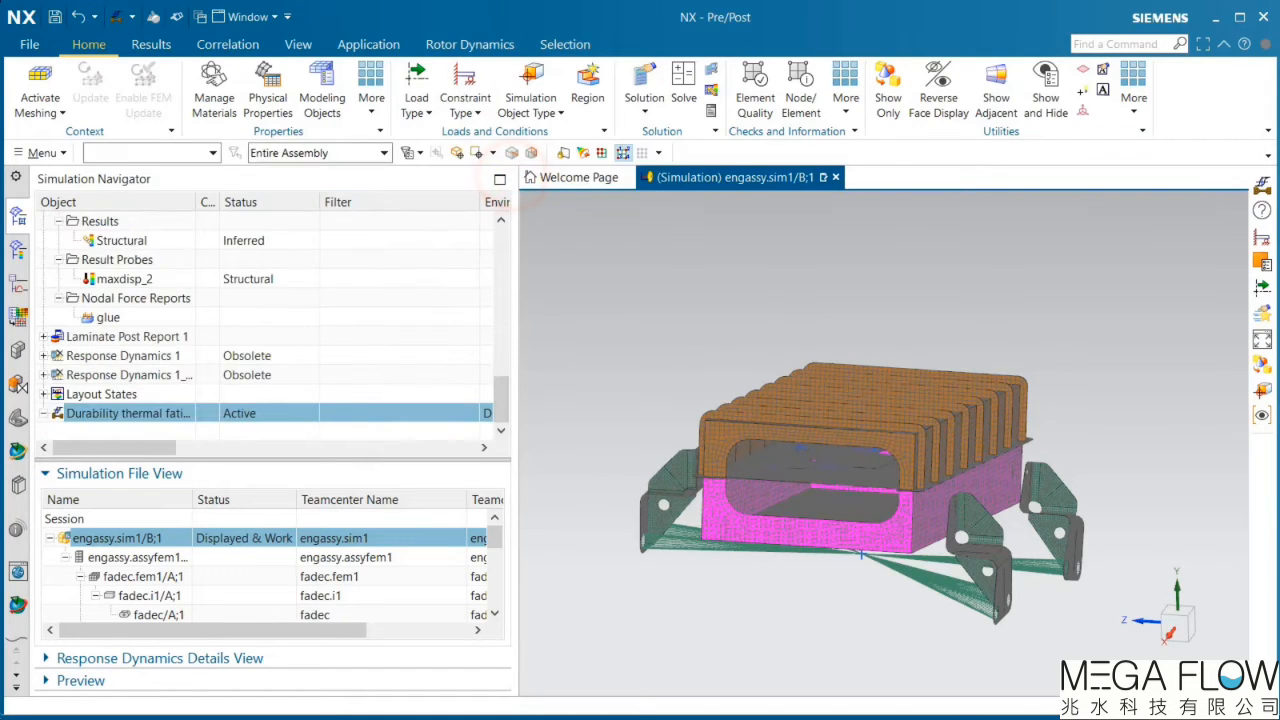
# Step: Start a new static event in the durability process based on the linstatdur solution, with Result Path as the excitation type
pyautogui.rightClick(108, 415)
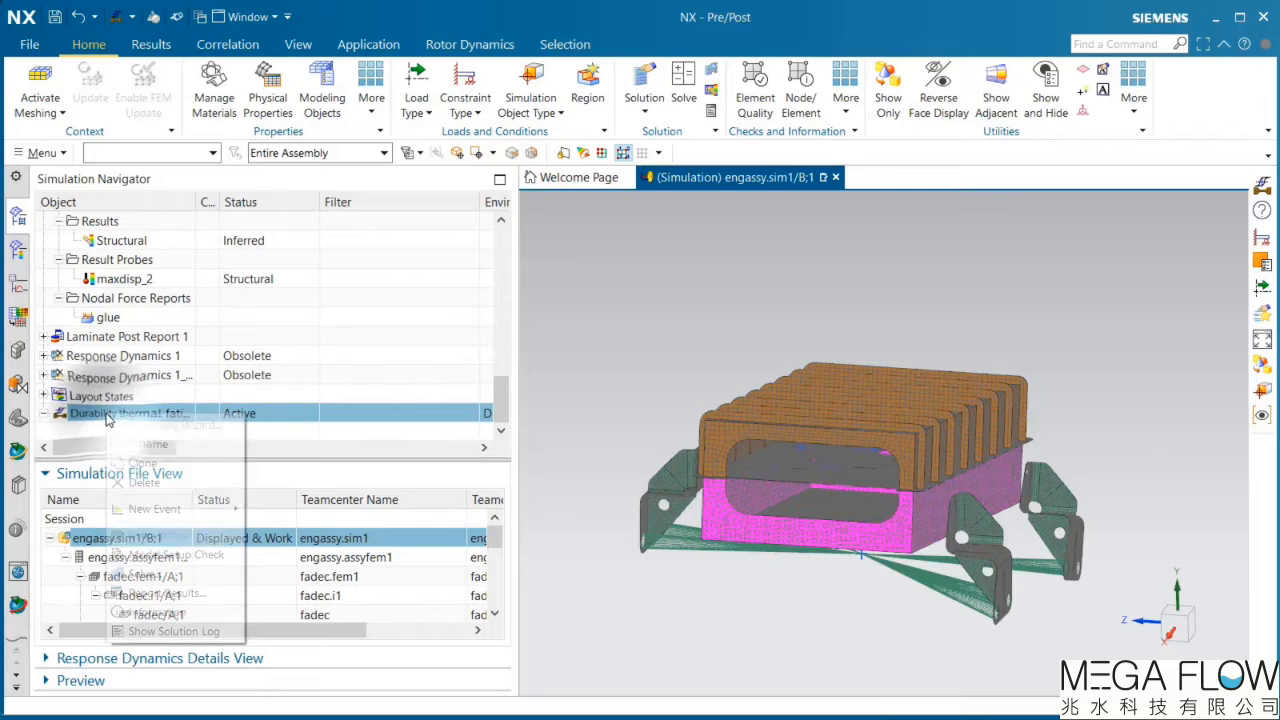
pyautogui.click(205, 510)
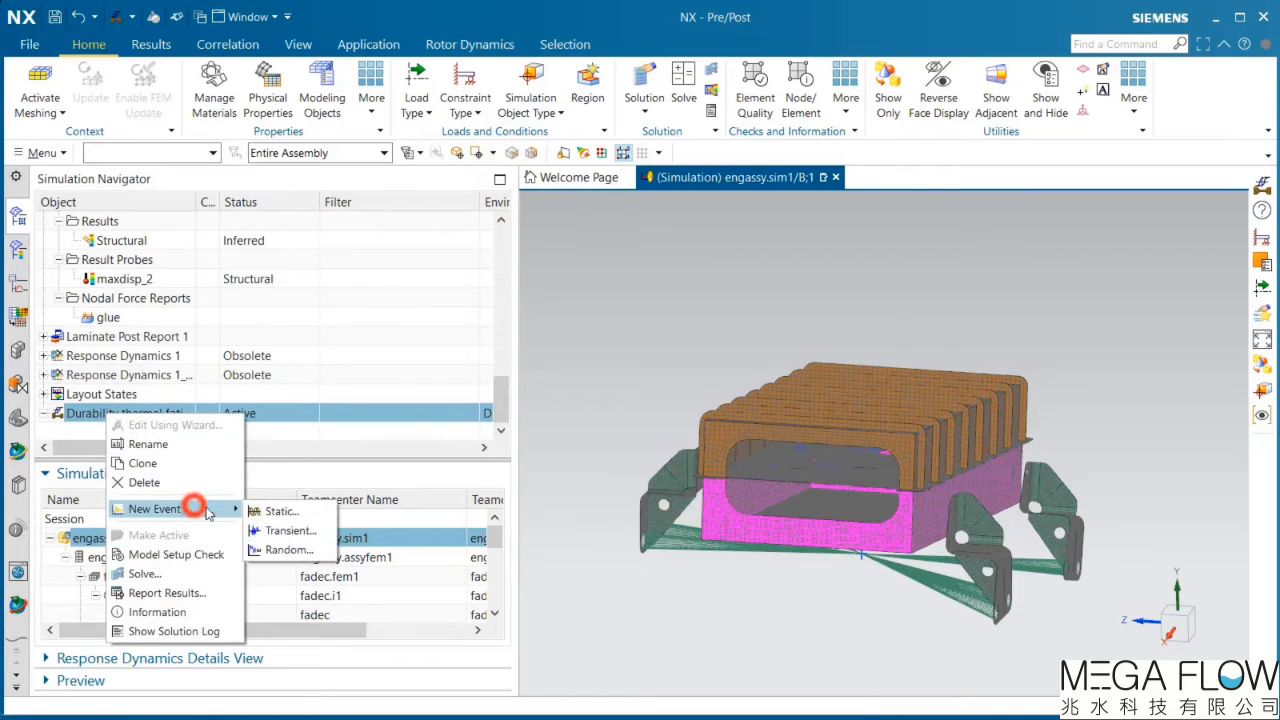
pyautogui.click(278, 511)
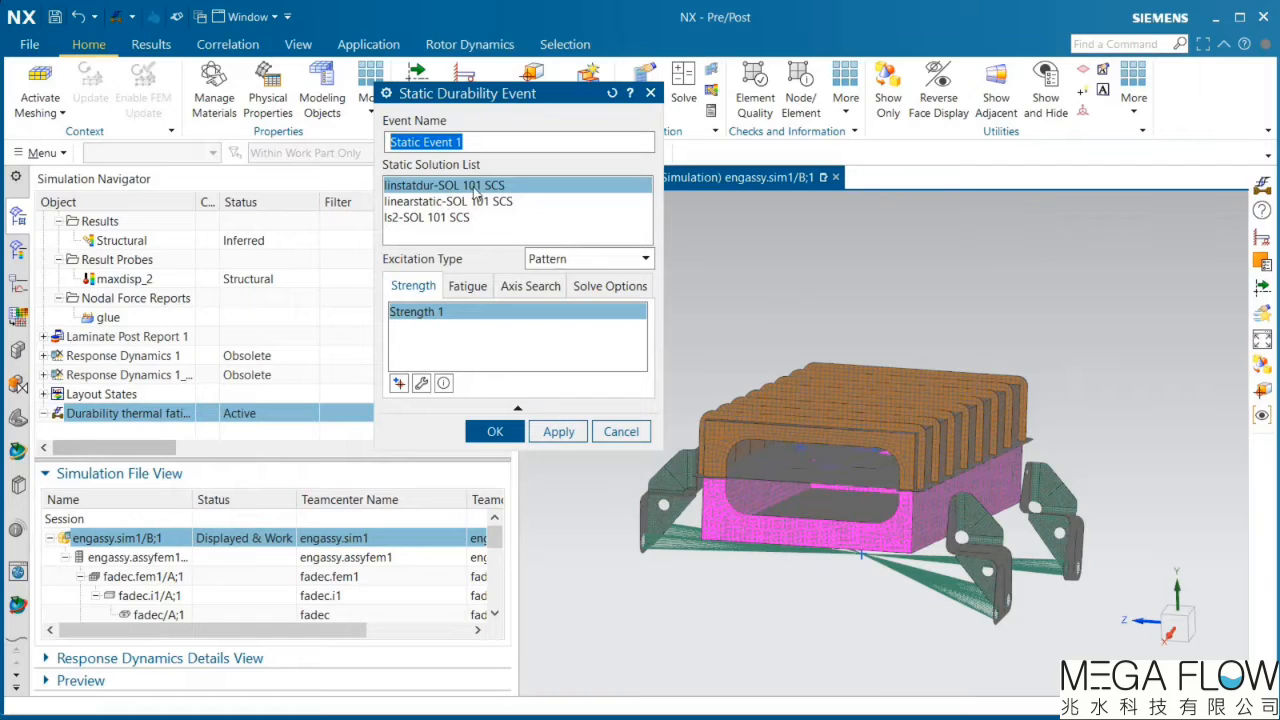
pyautogui.click(561, 262)
pyautogui.click(566, 294)
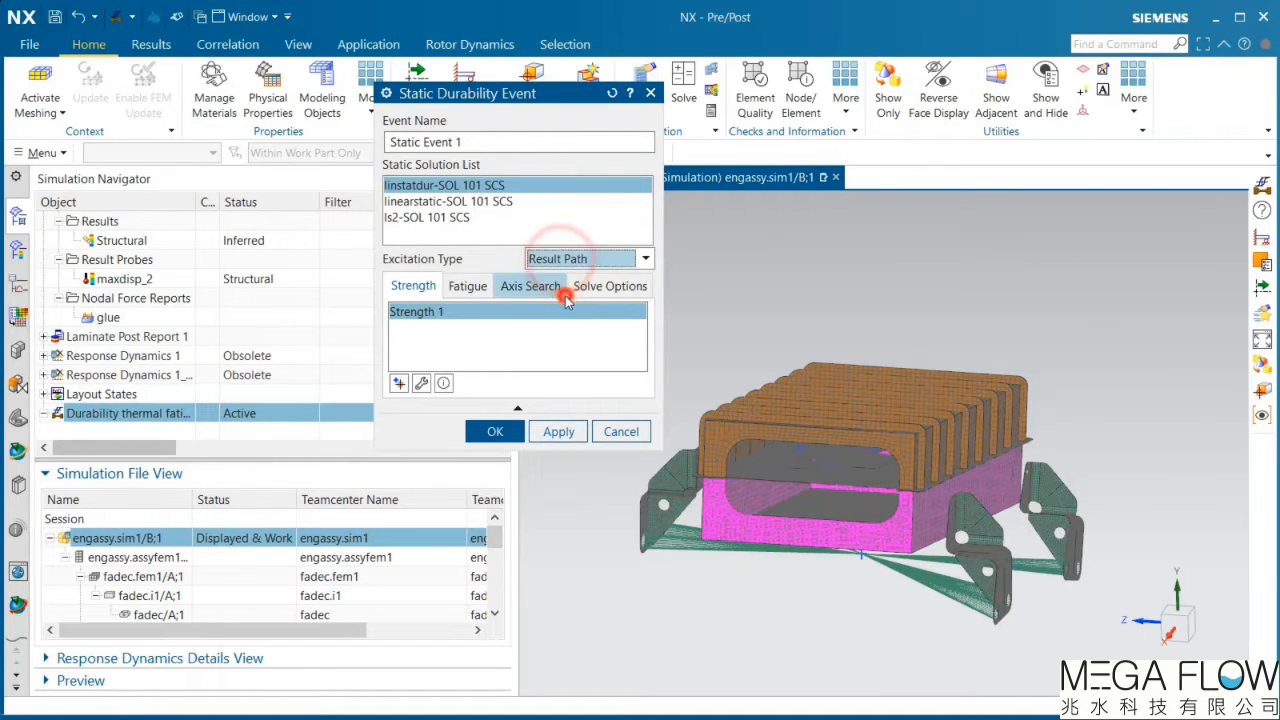
pyautogui.click(612, 287)
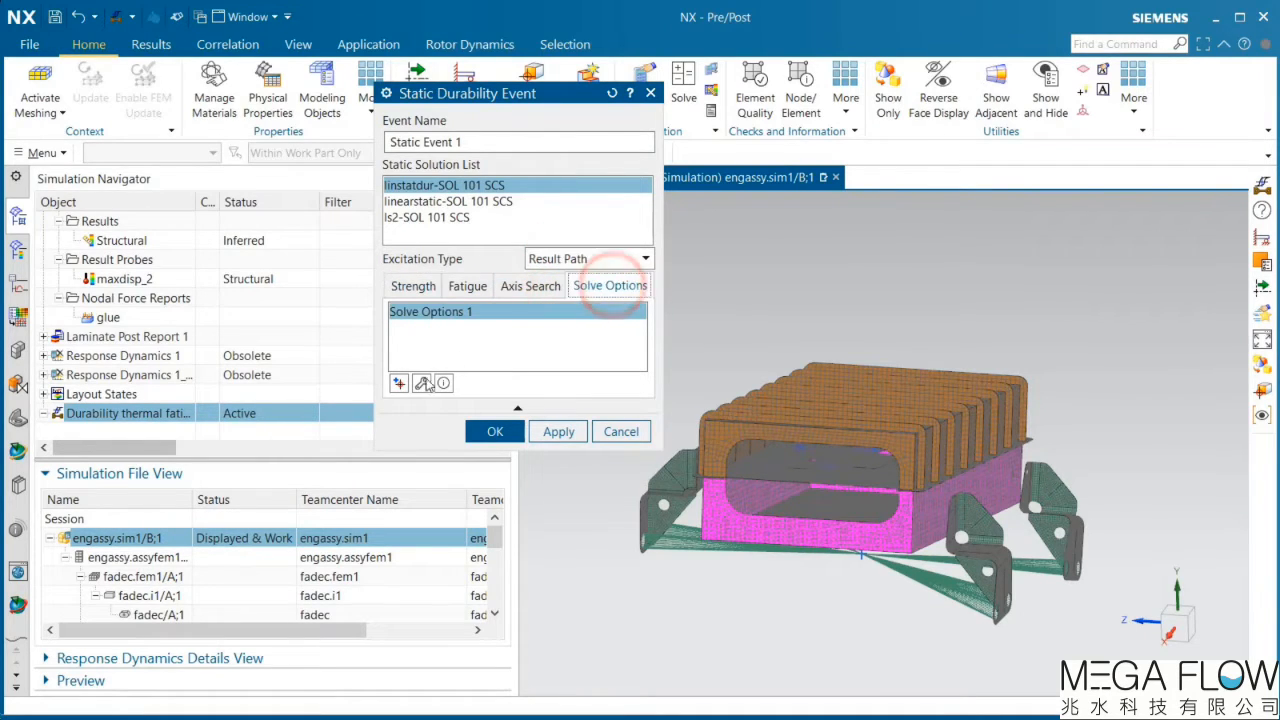
# Step: Edit the event's Strength 1 settings to use the Yield Stress criterion with Von Mises stress and output the Margin of Safety
pyautogui.click(415, 288)
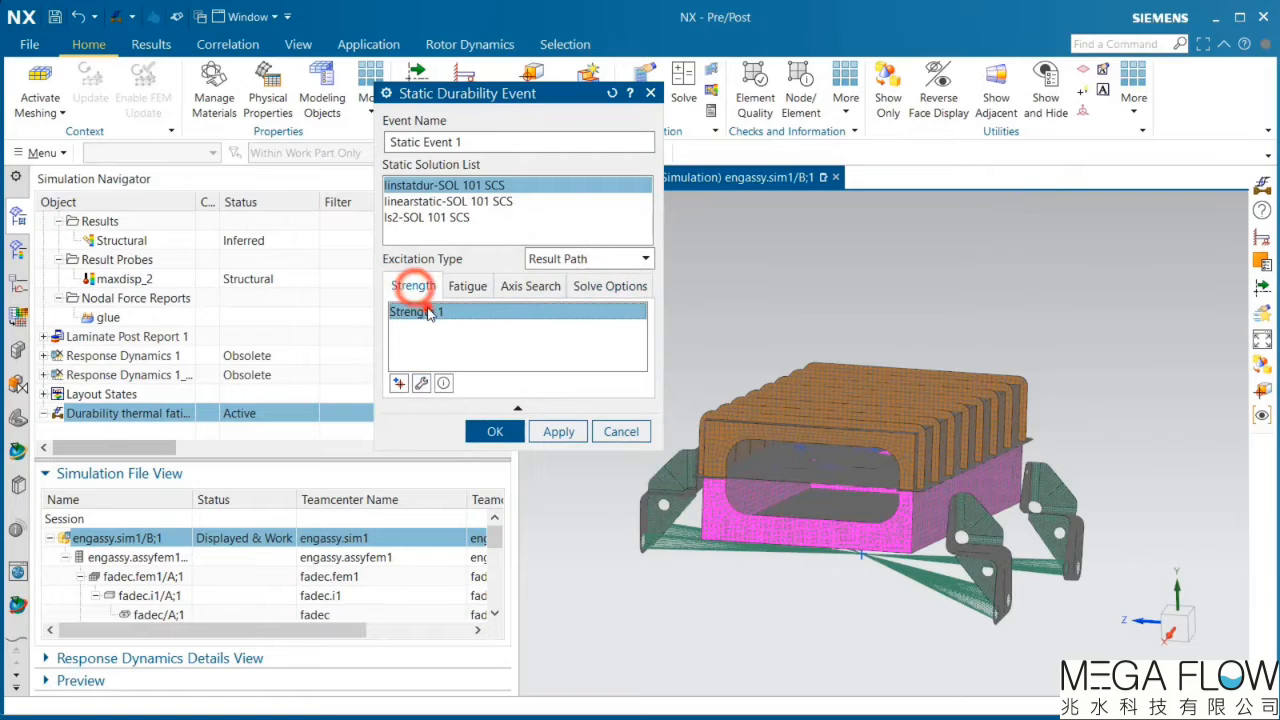
pyautogui.click(422, 382)
pyautogui.click(419, 328)
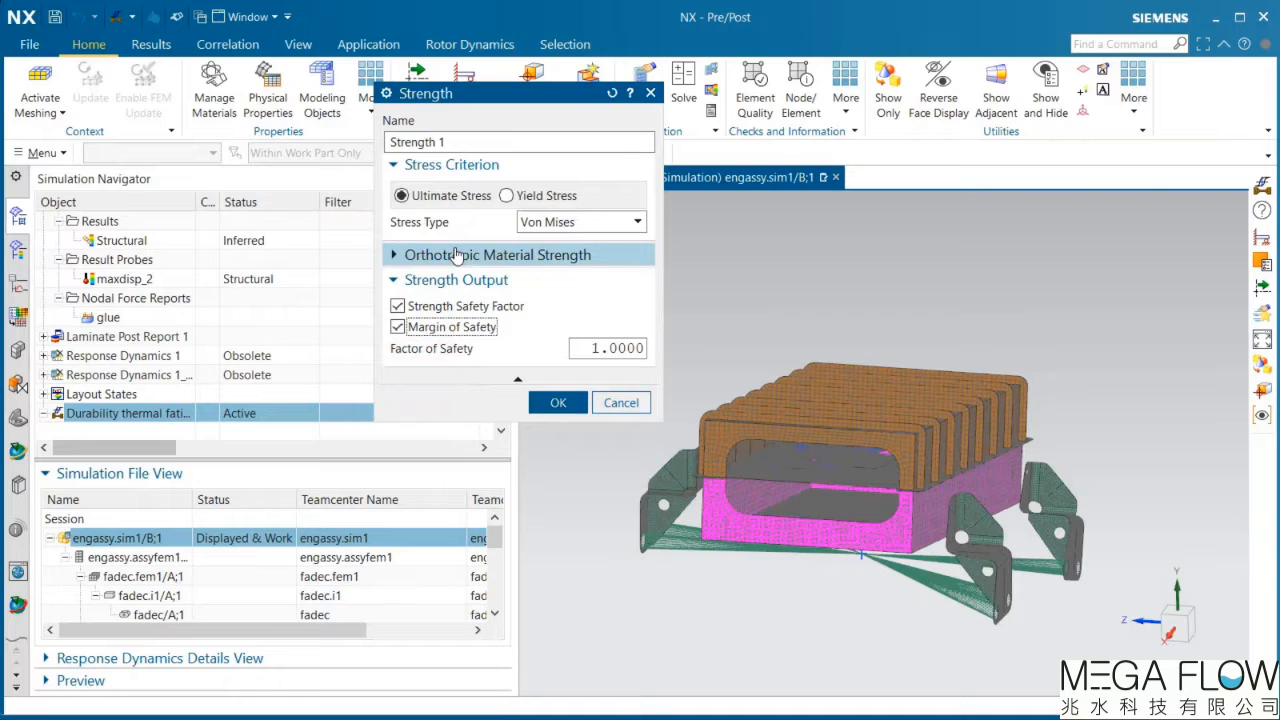
pyautogui.click(514, 196)
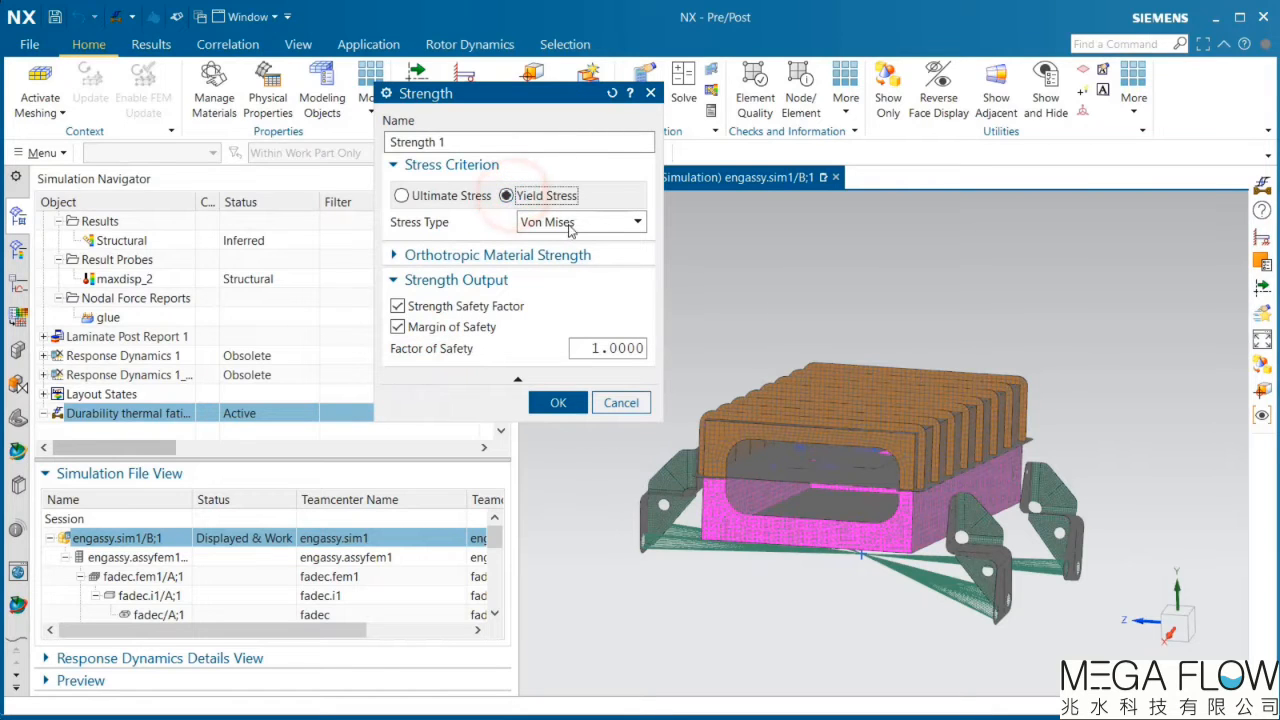
pyautogui.click(570, 222)
pyautogui.click(568, 222)
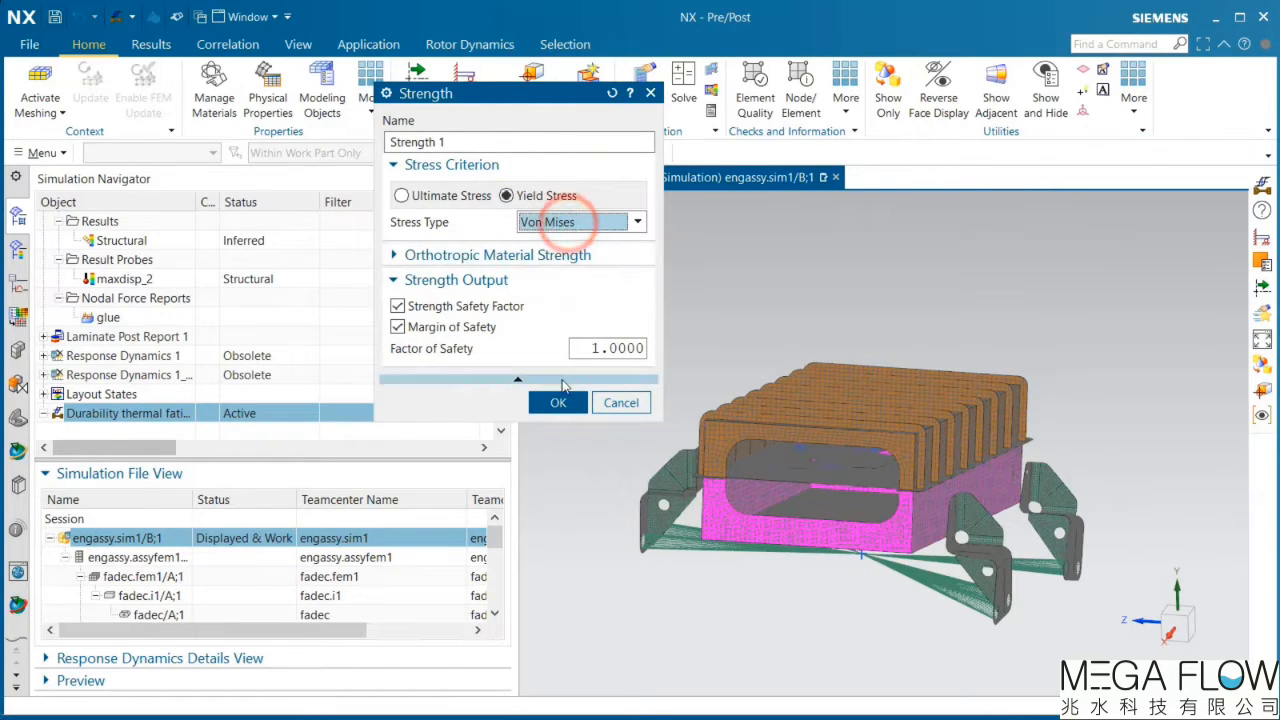
pyautogui.click(558, 402)
# Step: Enable the Failure Index output in the fatigue safety factor settings of Fatigue 1, keeping 1 occurrence
pyautogui.click(471, 286)
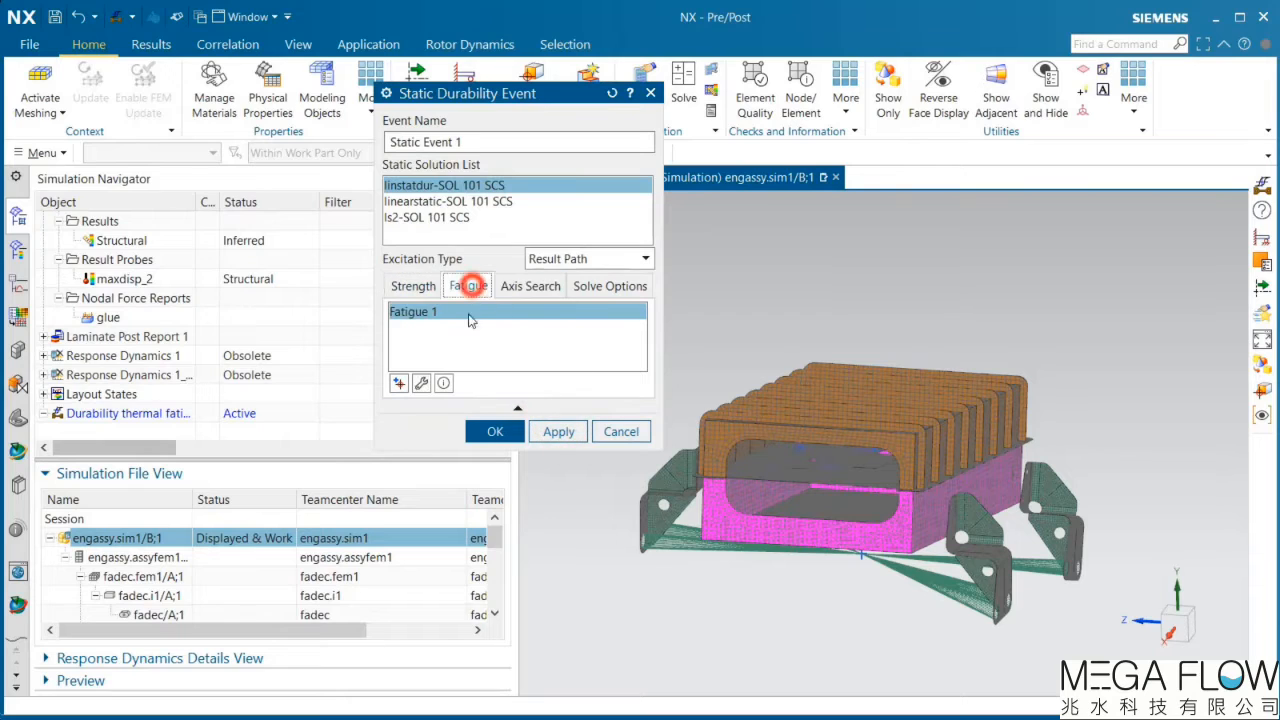
pyautogui.click(421, 382)
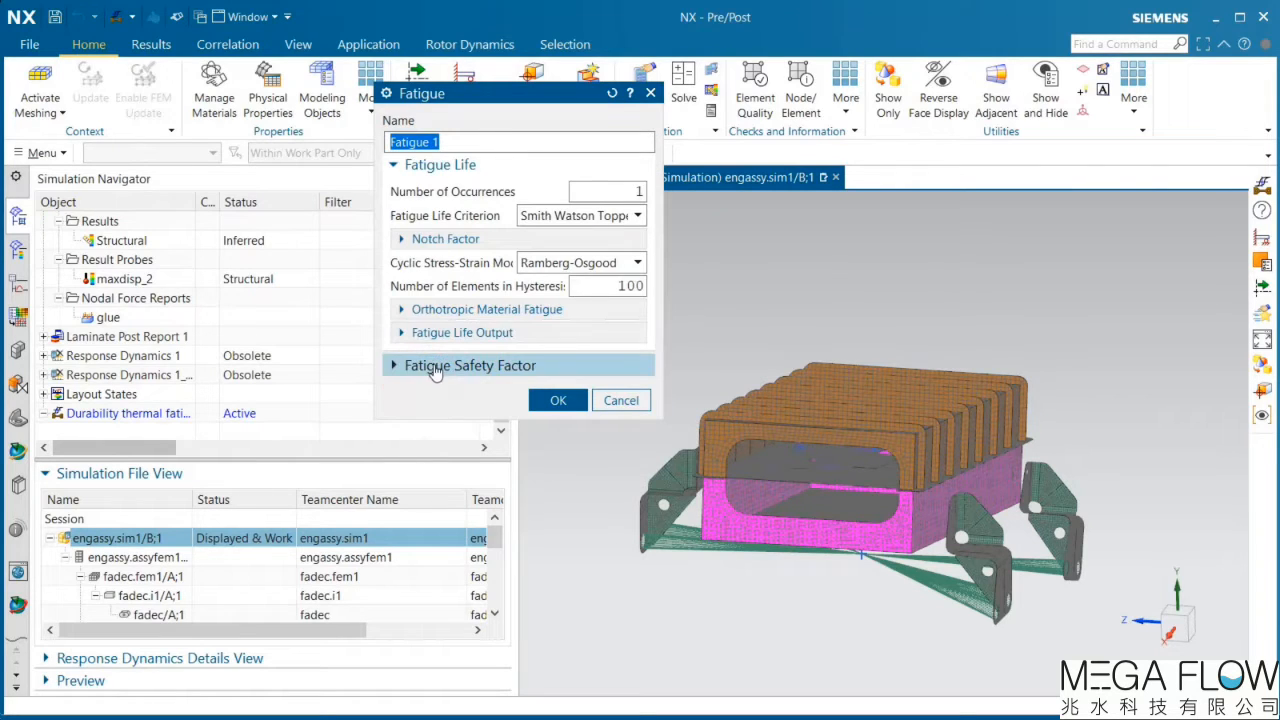
pyautogui.click(418, 366)
pyautogui.click(405, 526)
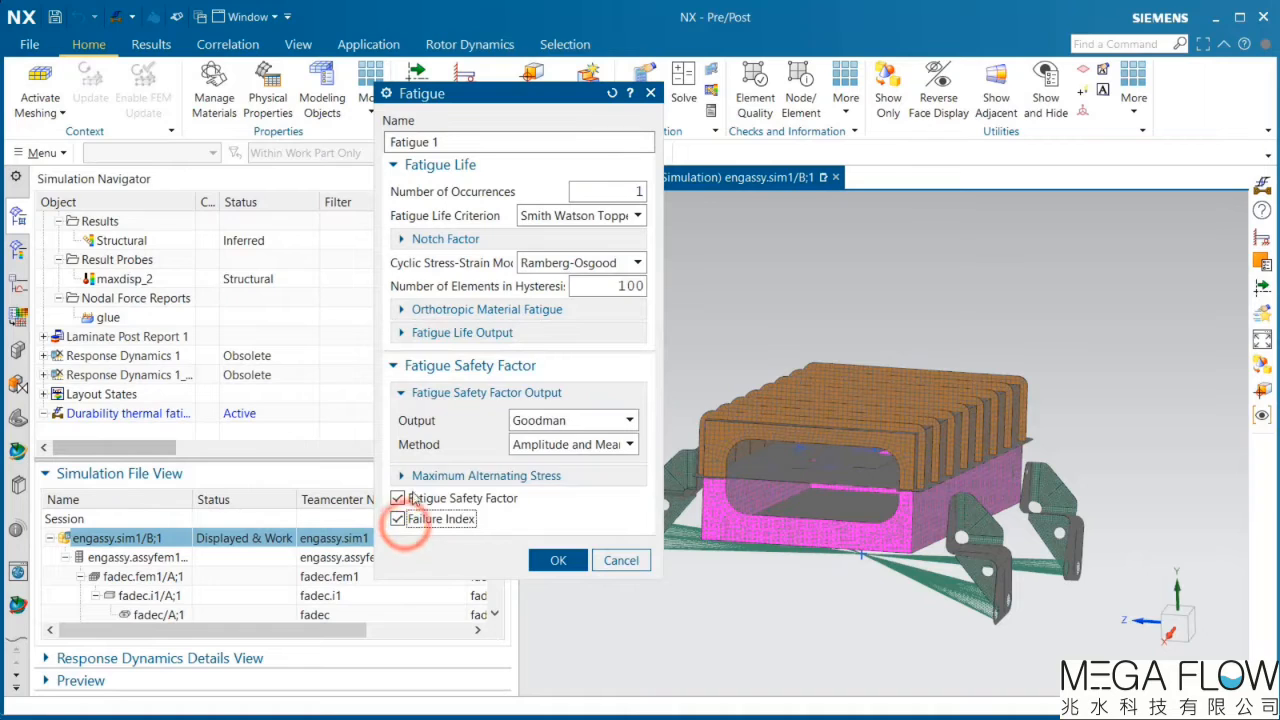
pyautogui.click(638, 192)
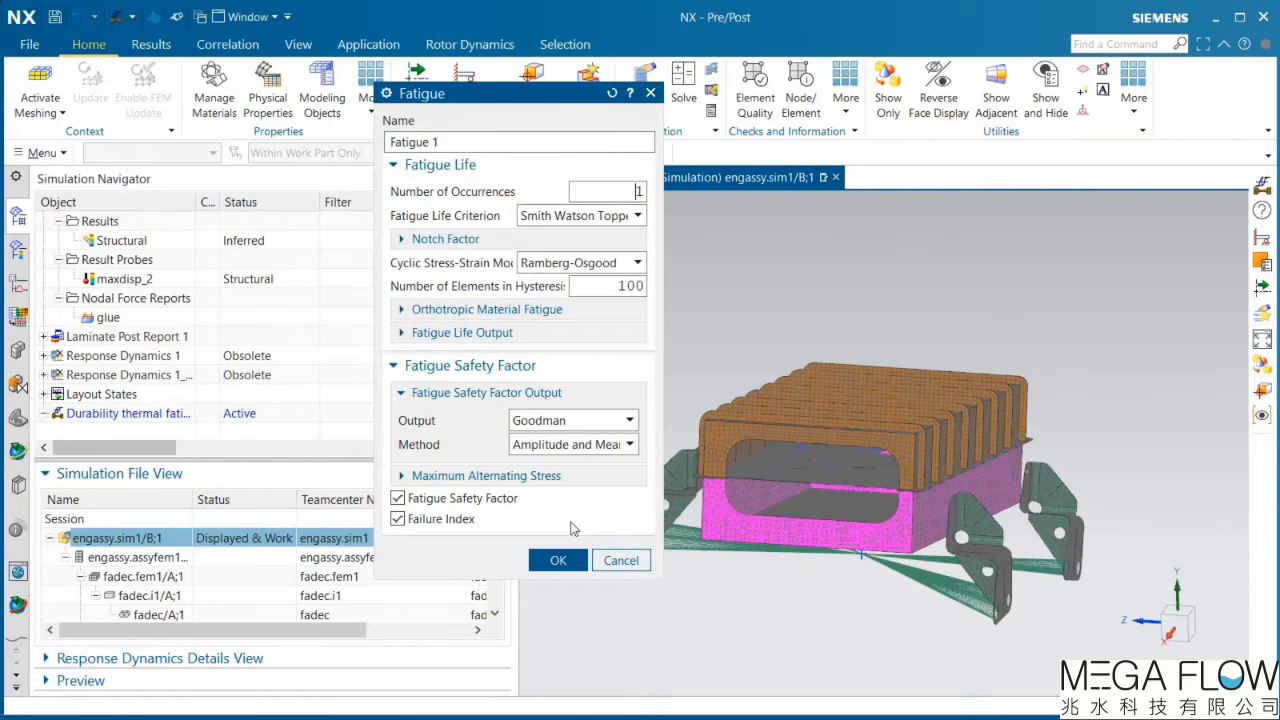
pyautogui.click(564, 559)
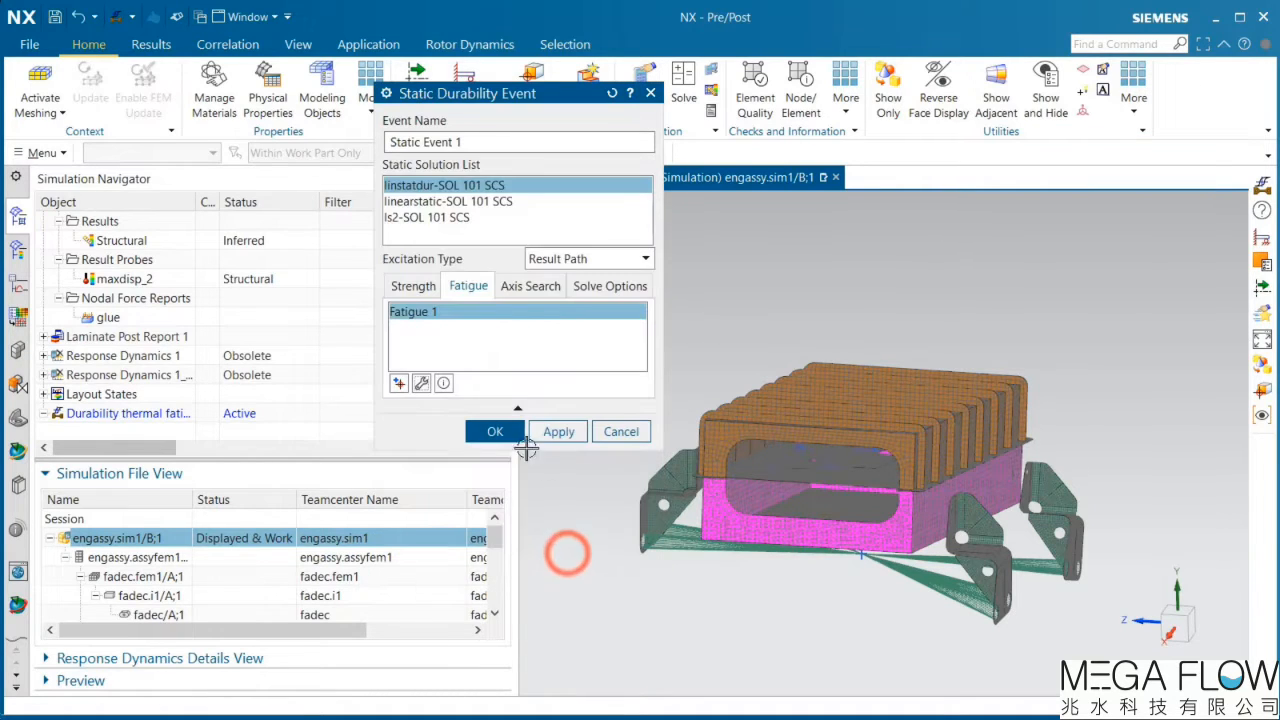
# Step: Set the element face stress axis of Axis Search 1 to Bi-Axial
pyautogui.click(531, 287)
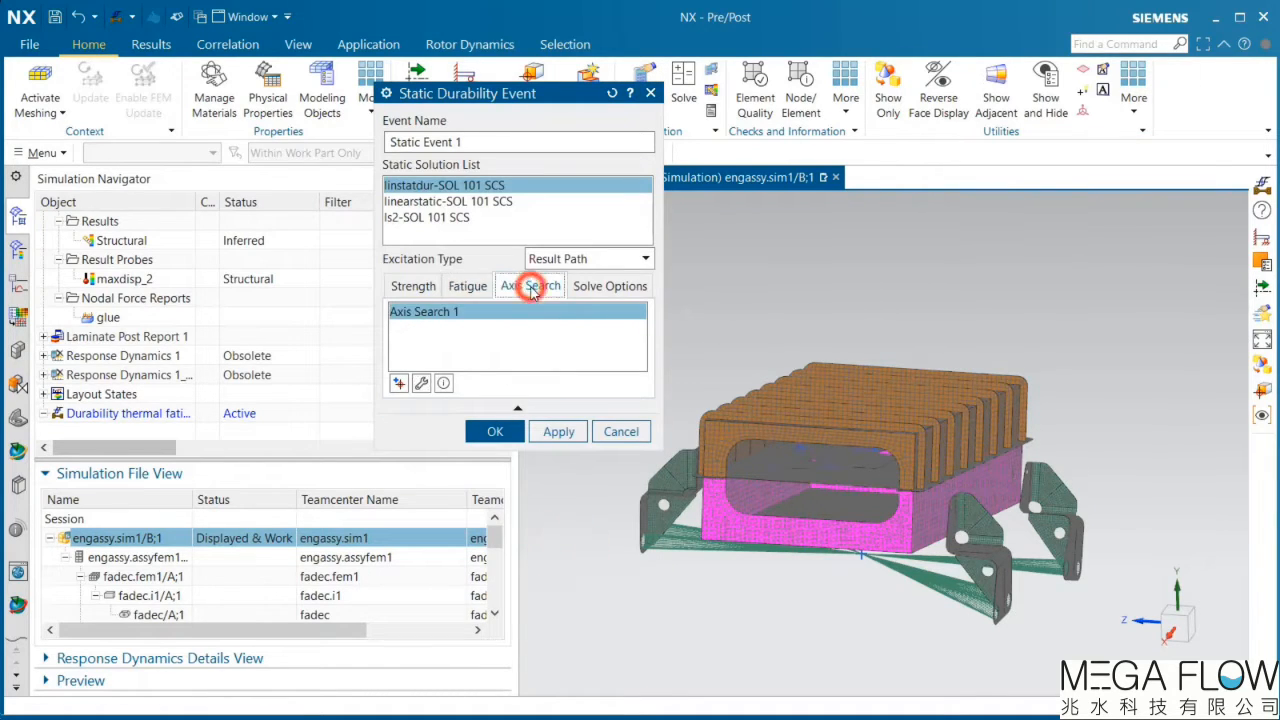
pyautogui.click(419, 385)
pyautogui.click(548, 218)
pyautogui.click(554, 235)
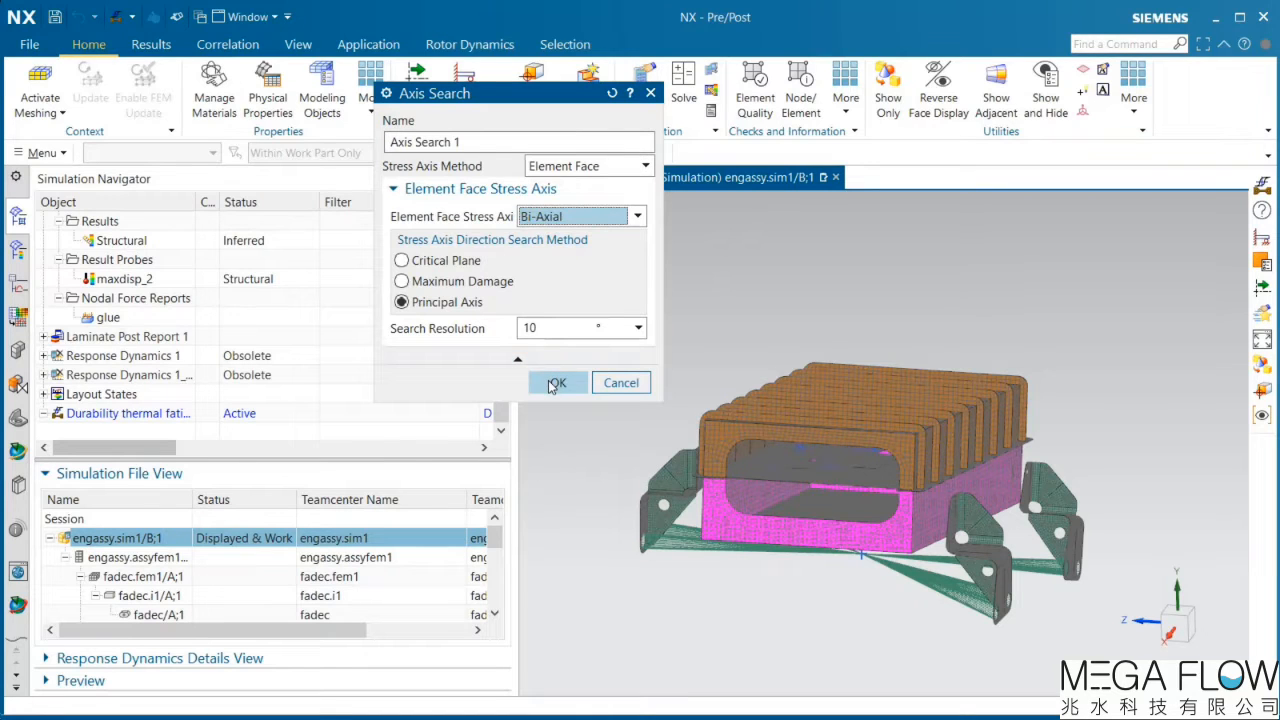
pyautogui.click(549, 385)
# Step: Restrict Solve Options 1 to the elements of the single green corner bracket beside the housing, and create the static event
pyautogui.click(590, 286)
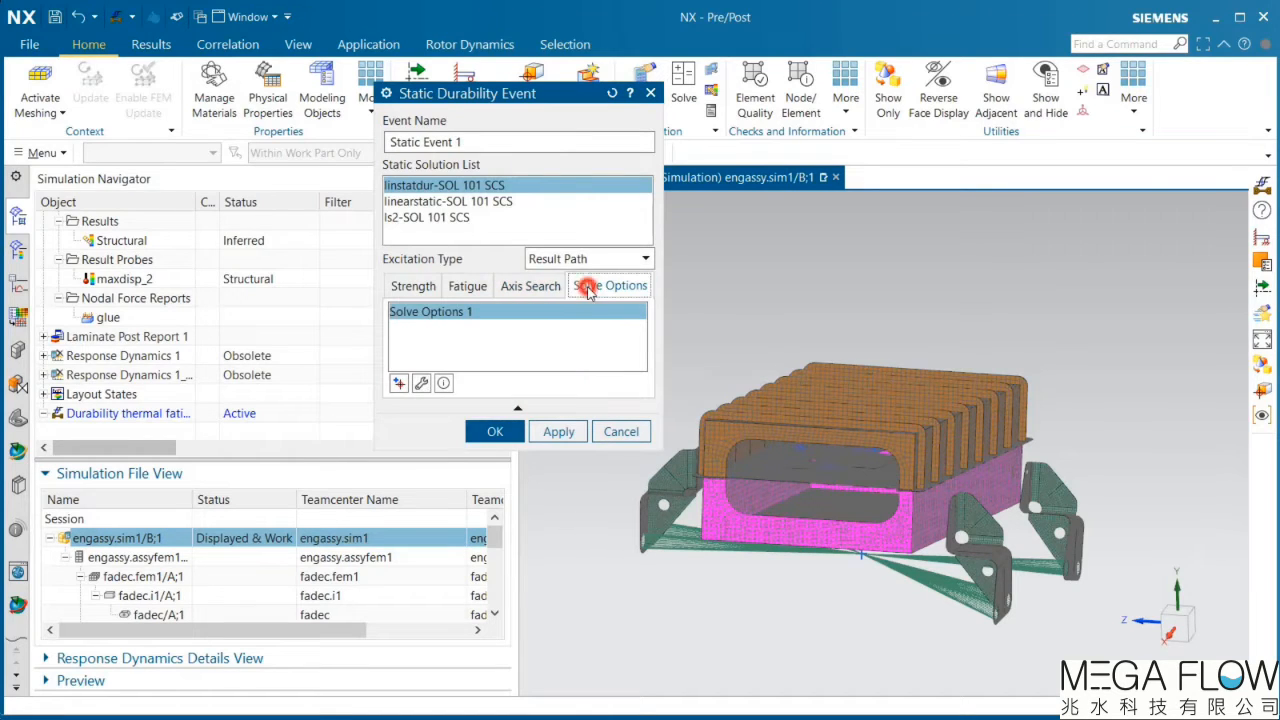
pyautogui.click(422, 383)
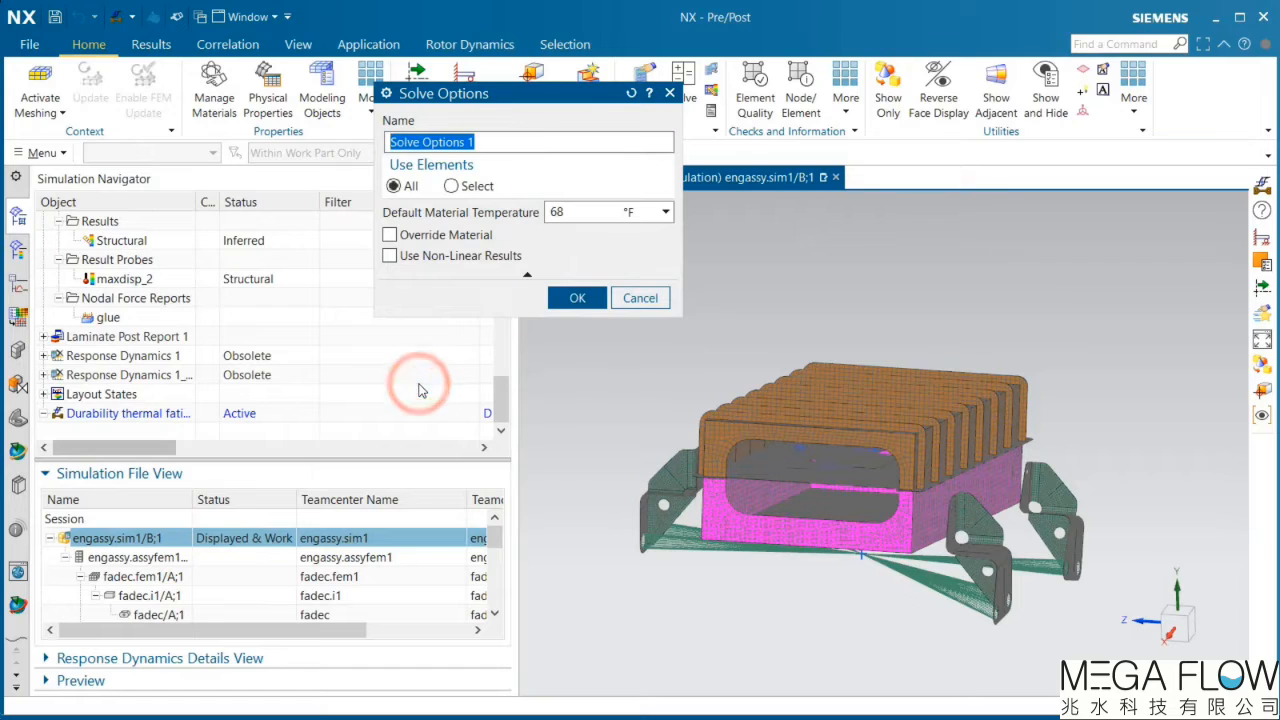
pyautogui.click(451, 186)
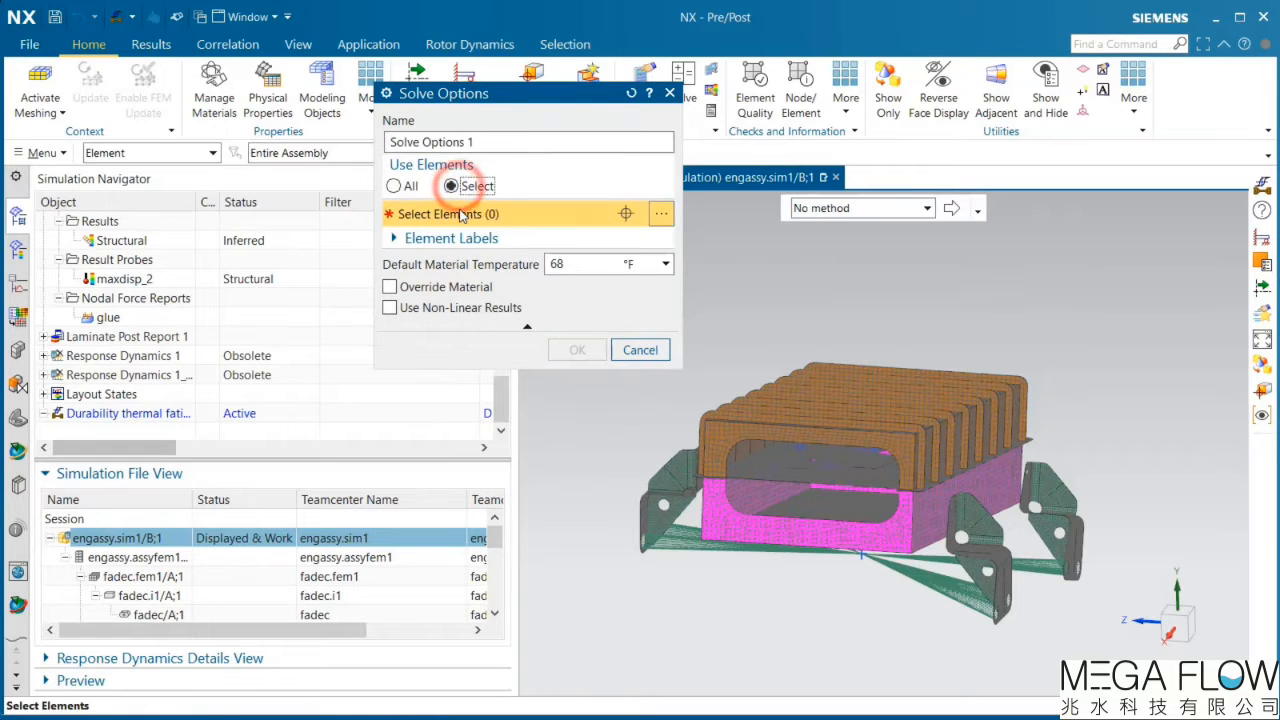
pyautogui.moveTo(952, 428); pyautogui.dragTo(977, 465, button='middle')
pyautogui.scroll(5, 977, 465)
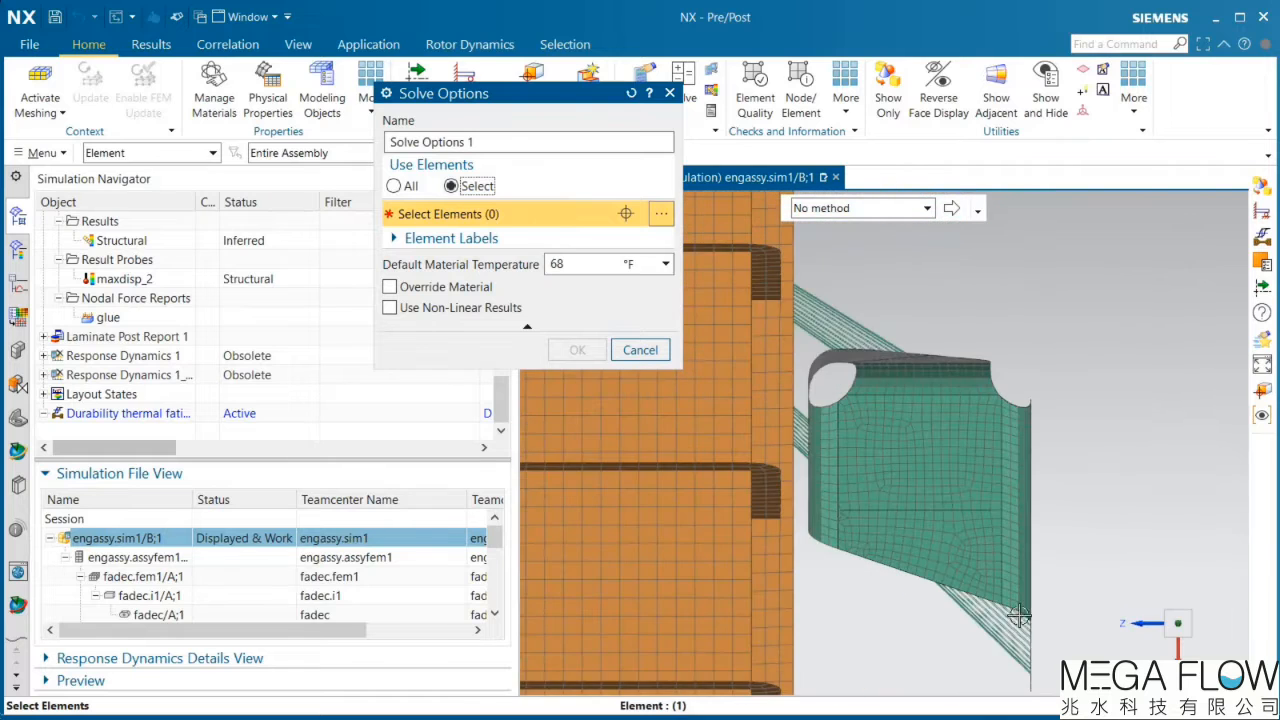
pyautogui.moveTo(1049, 668); pyautogui.dragTo(845, 364)
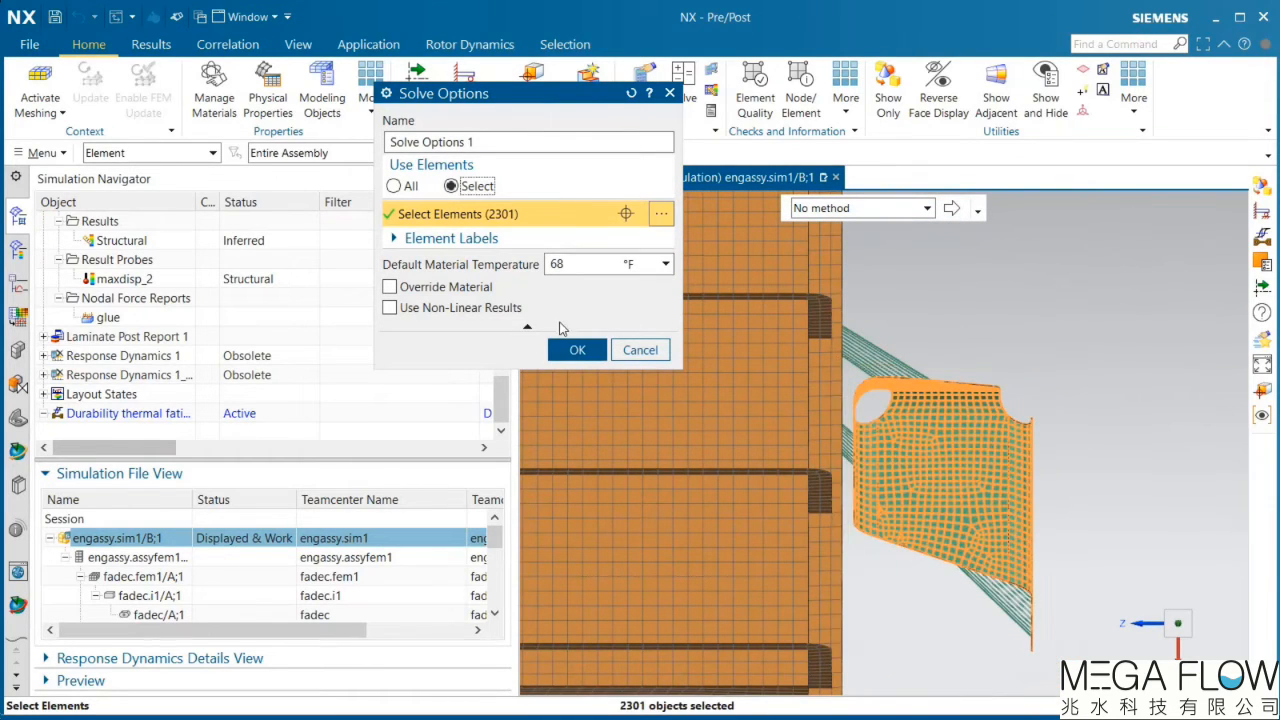
pyautogui.click(578, 350)
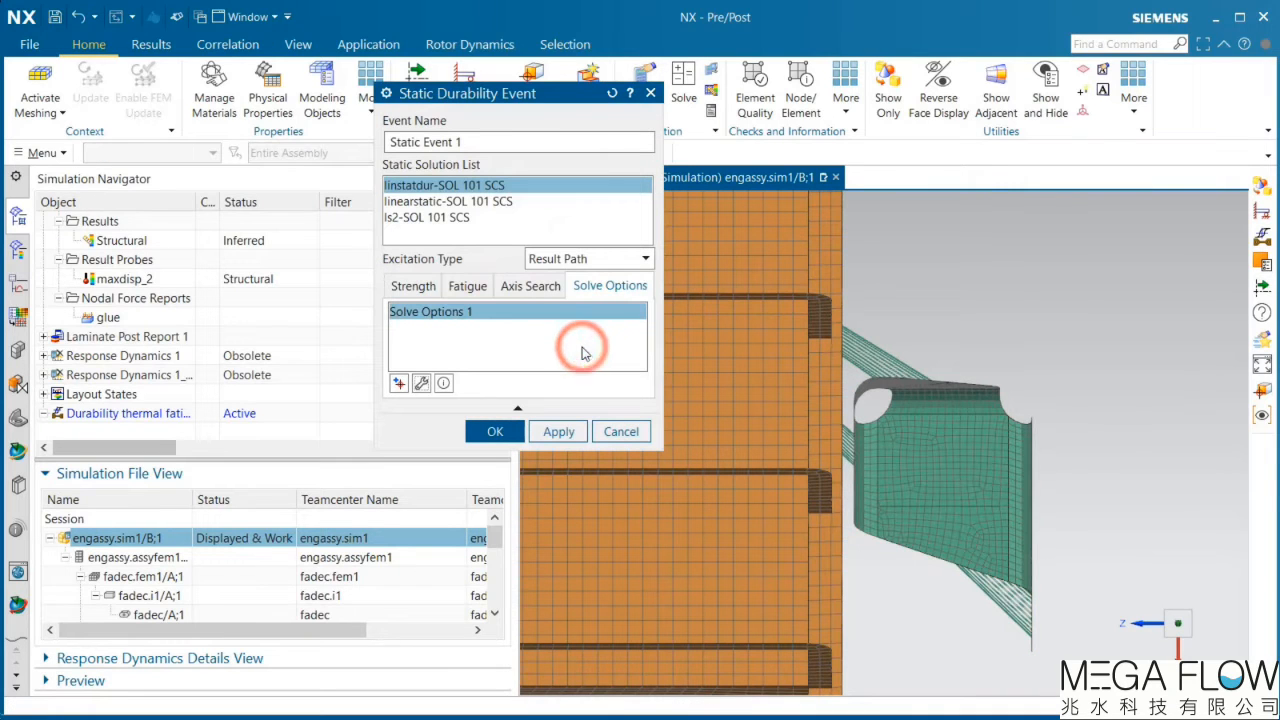
pyautogui.click(495, 431)
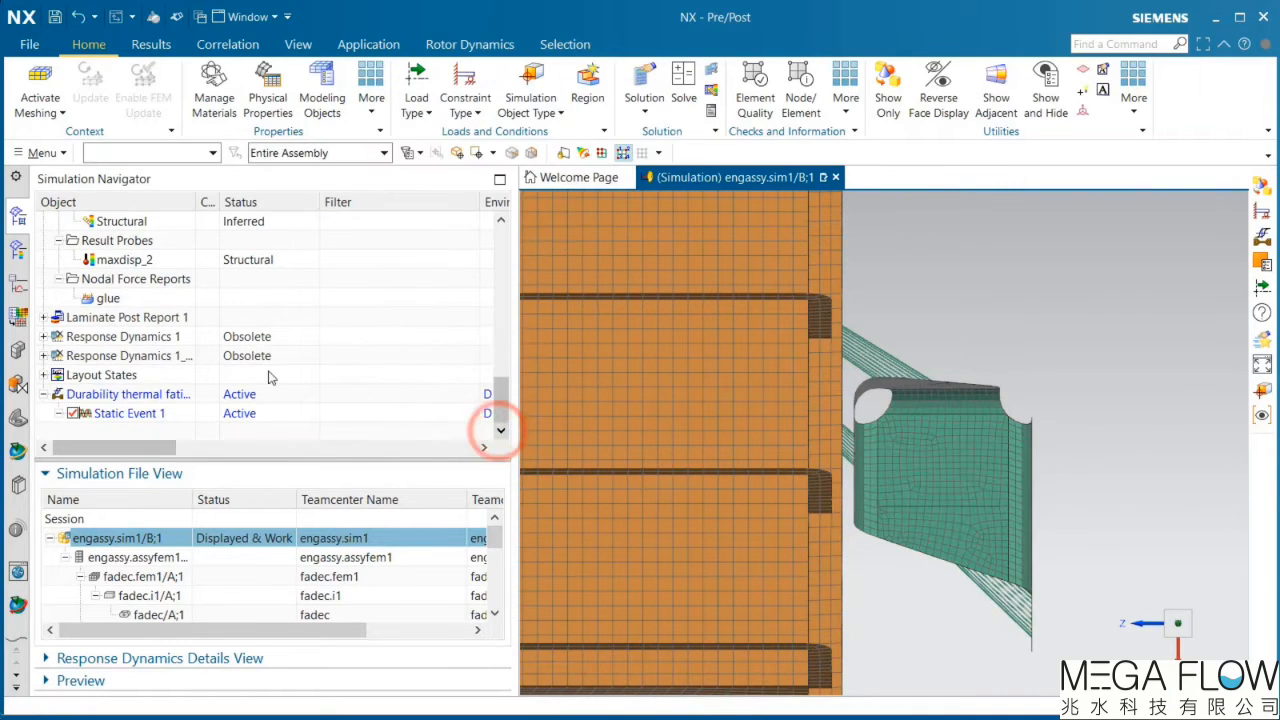
# Step: Add a Result Path excitation to Static Event 1 with the load cases gload, 1g+temperatures and gload, each at scale 1
pyautogui.rightClick(138, 418)
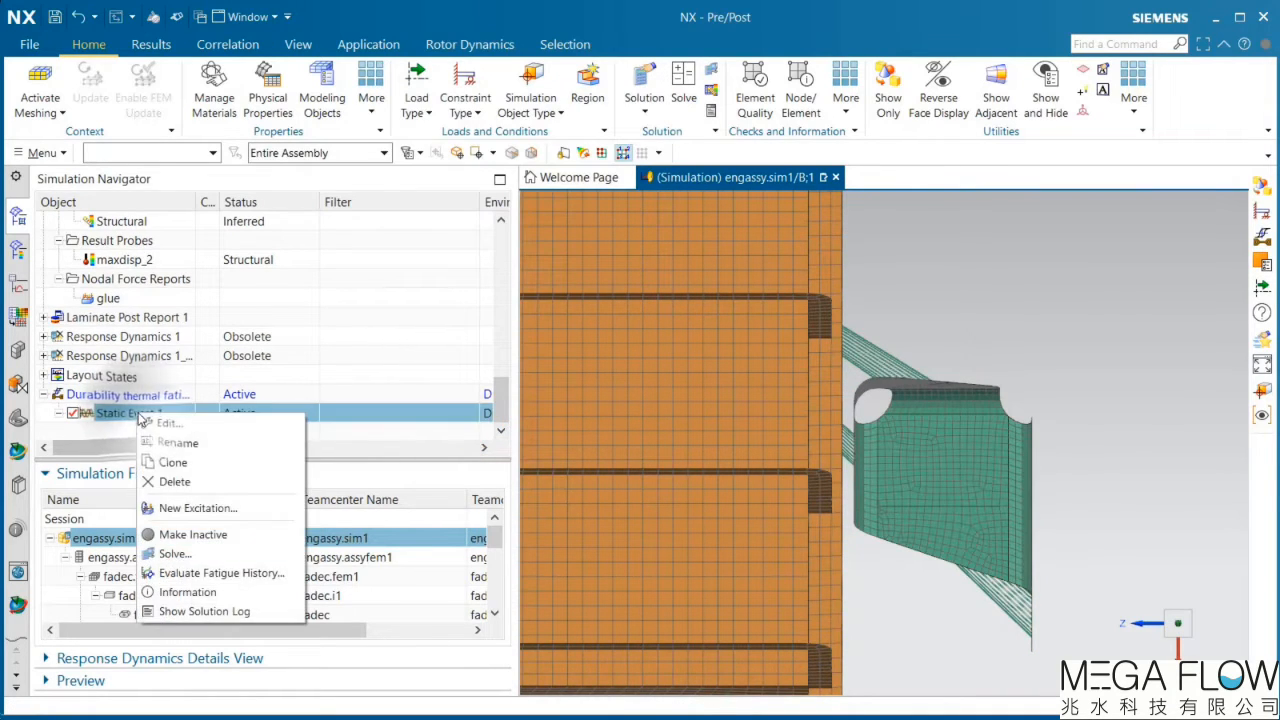
pyautogui.click(200, 505)
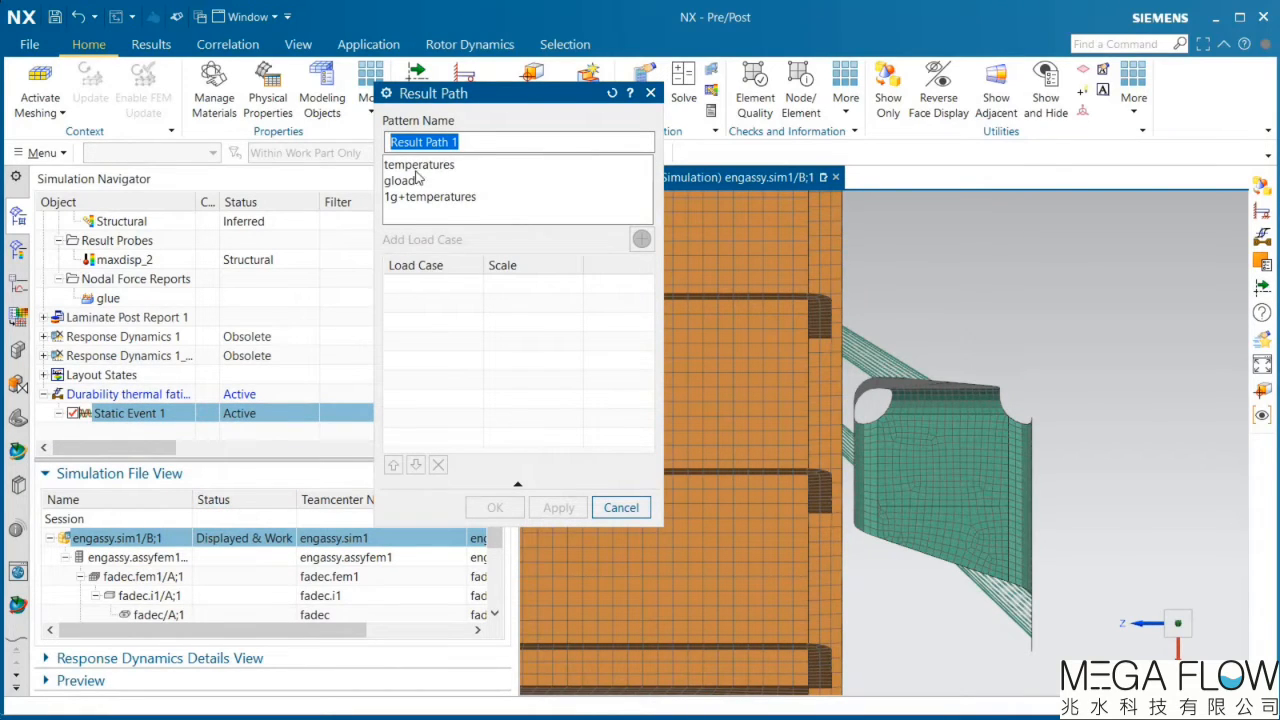
pyautogui.click(415, 180)
pyautogui.click(642, 239)
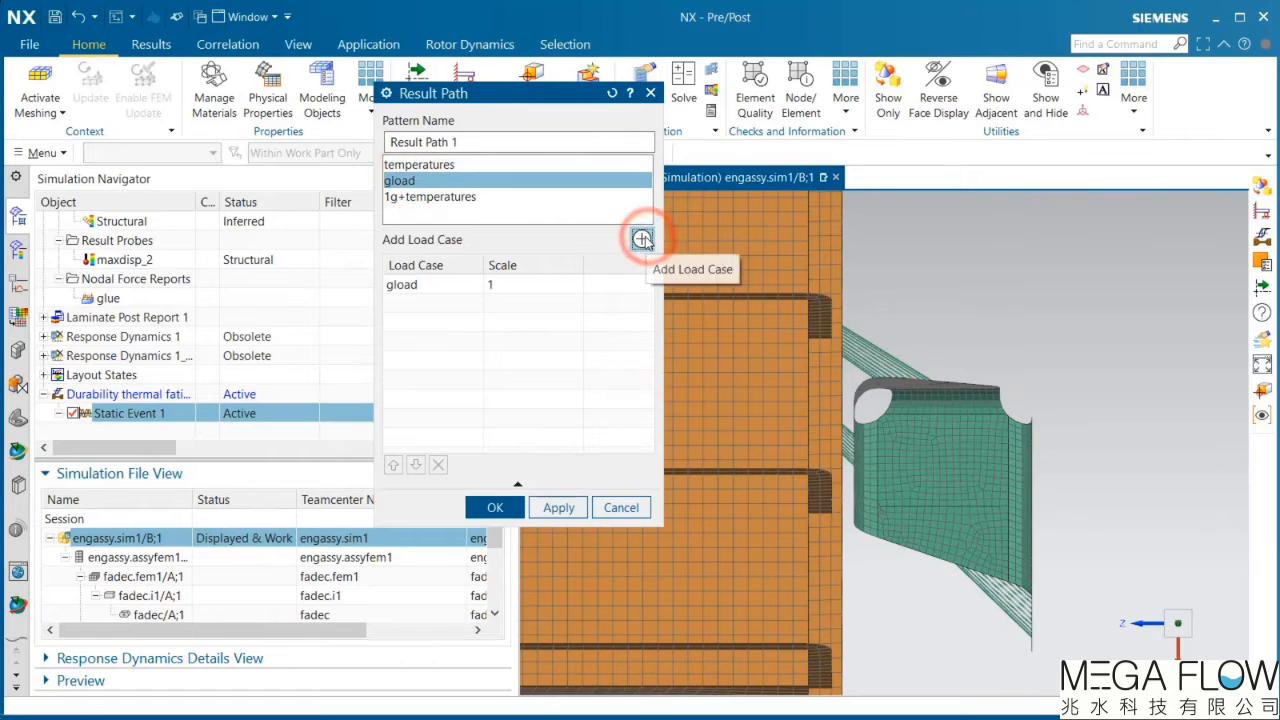
pyautogui.click(415, 194)
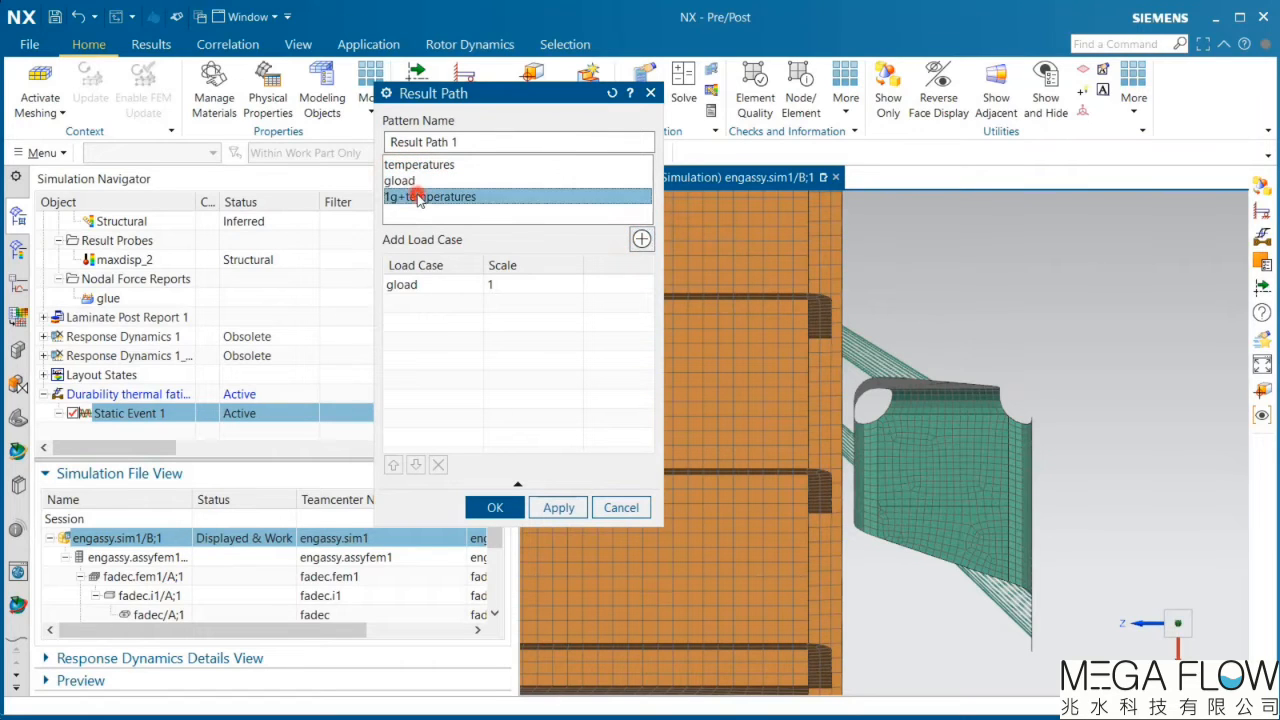
pyautogui.click(641, 240)
pyautogui.click(419, 181)
pyautogui.click(640, 238)
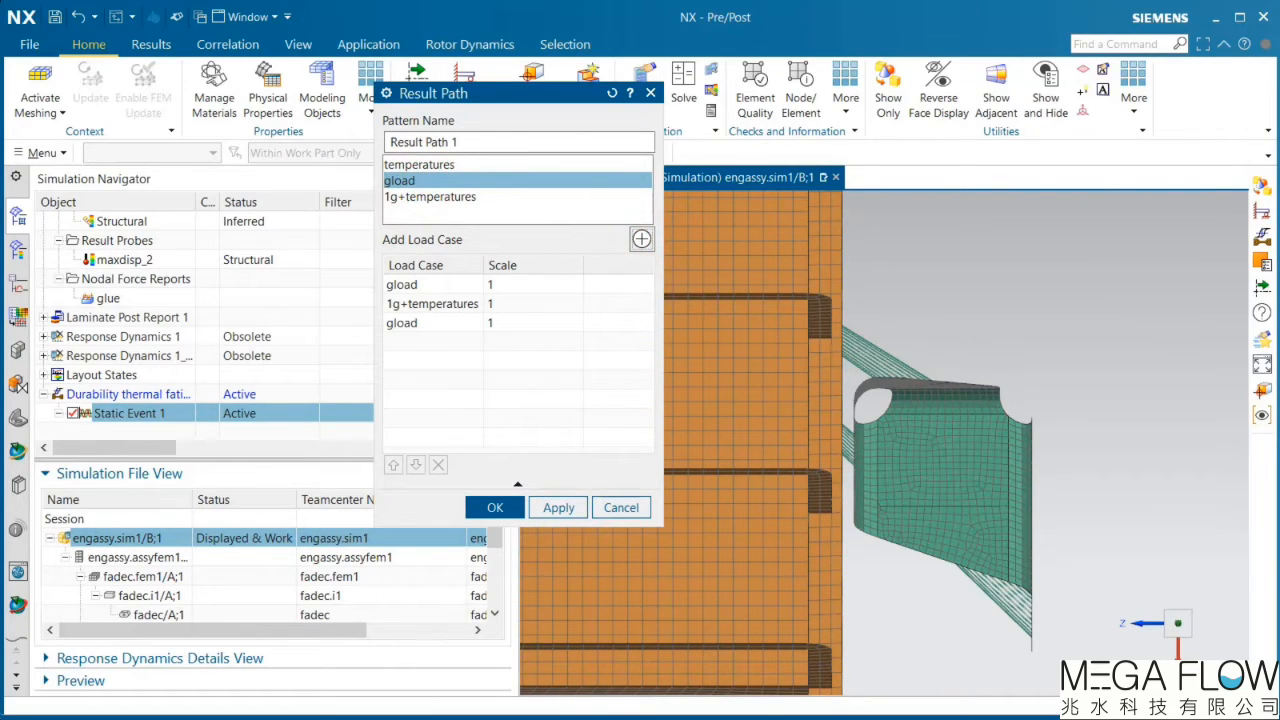
# Step: Switch to PowerPoint to view the stress-time load diagram, close the presentation saving its changes, and accept the result path in NX
pyautogui.hotkey('alt', 'Tab')
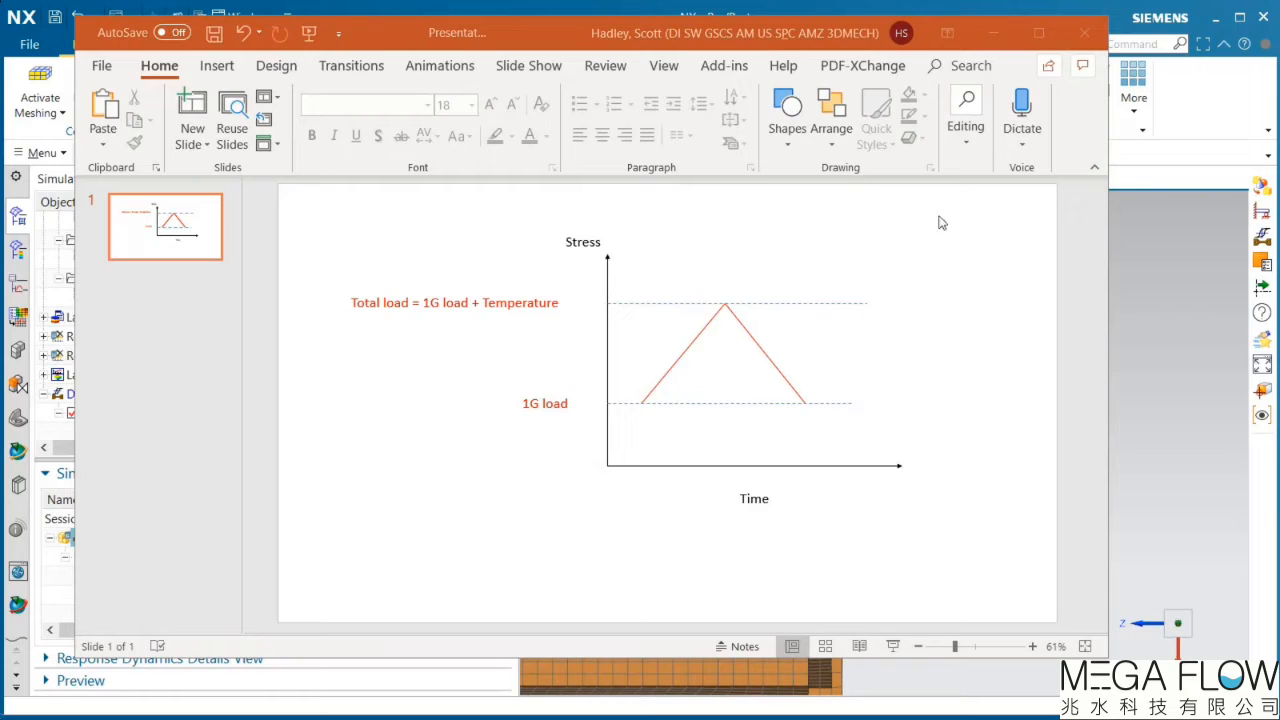
pyautogui.click(1083, 36)
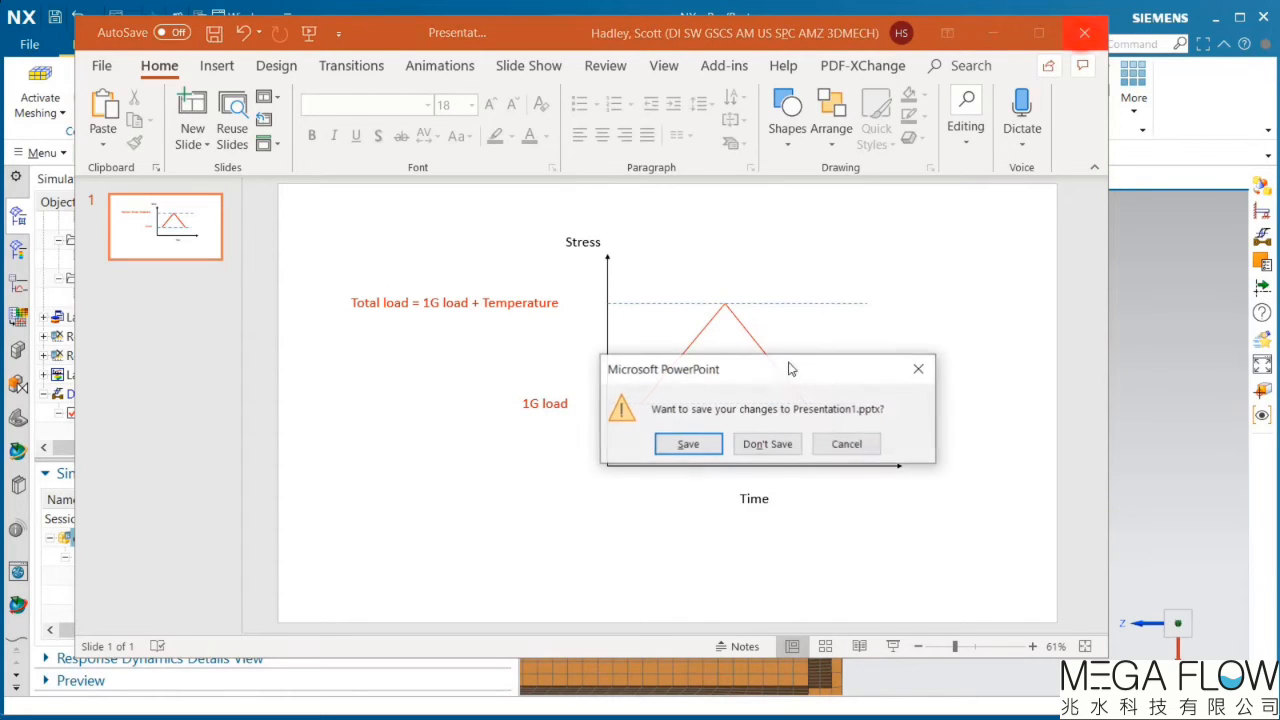
pyautogui.click(702, 455)
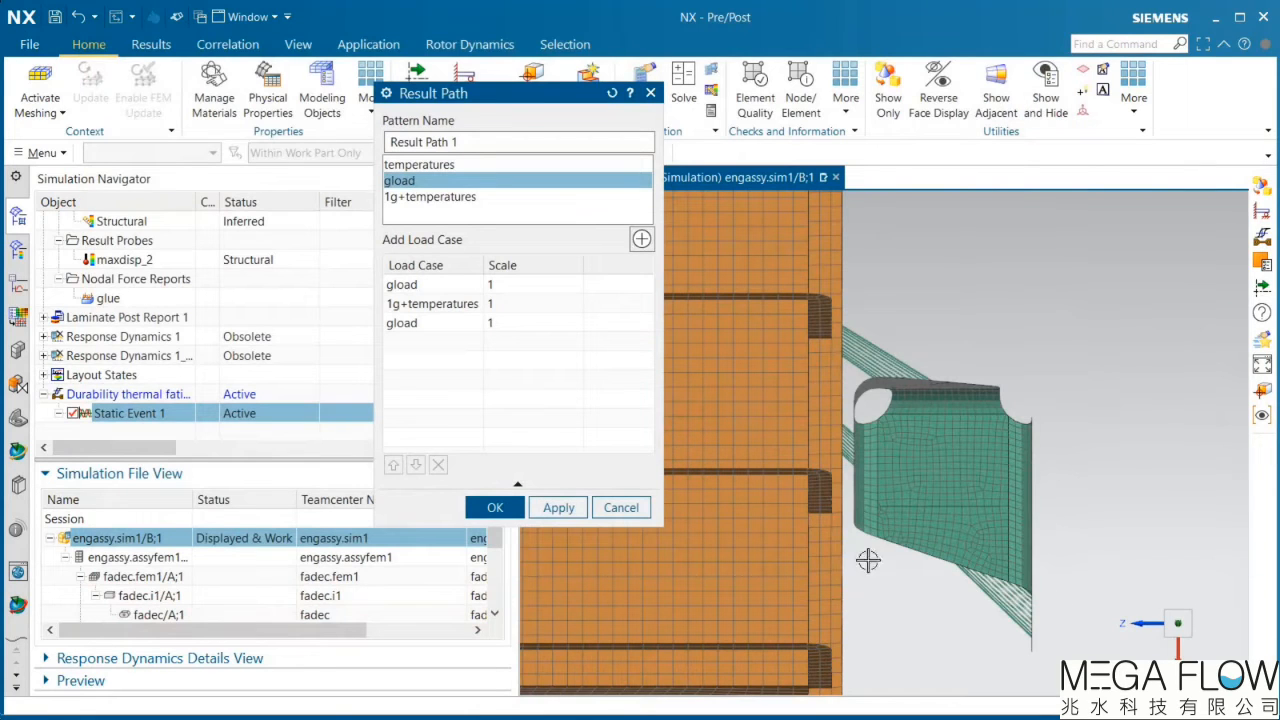
pyautogui.click(496, 508)
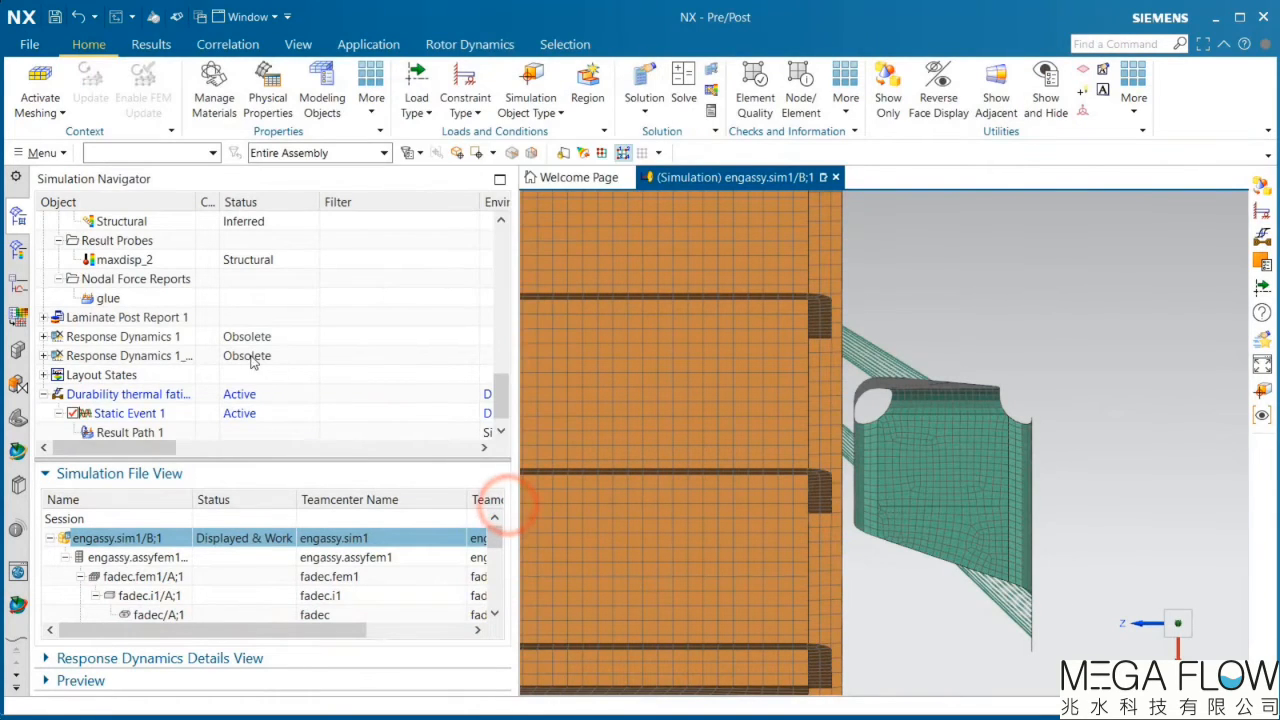
# Step: Solve all active events of the durability process with the model check and diagnostic groups enabled, and review the check report
pyautogui.scroll(-1, 200, 363)
pyautogui.rightClick(118, 375)
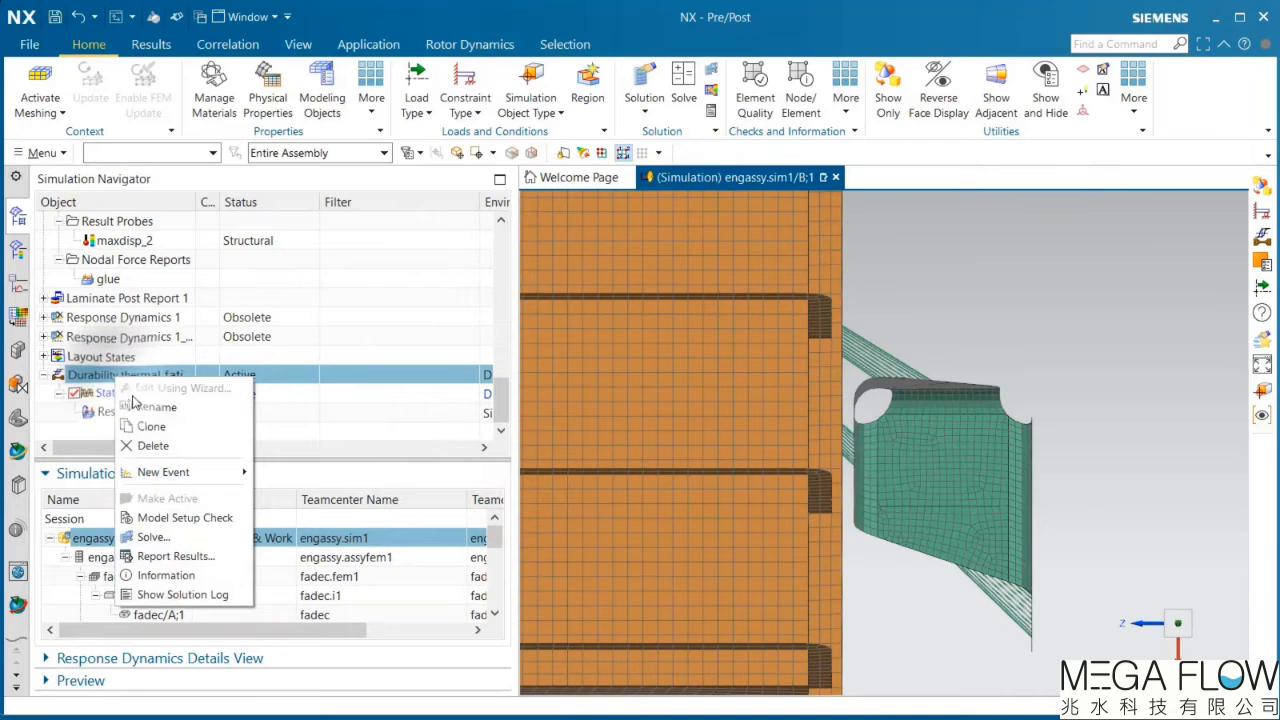
pyautogui.click(174, 532)
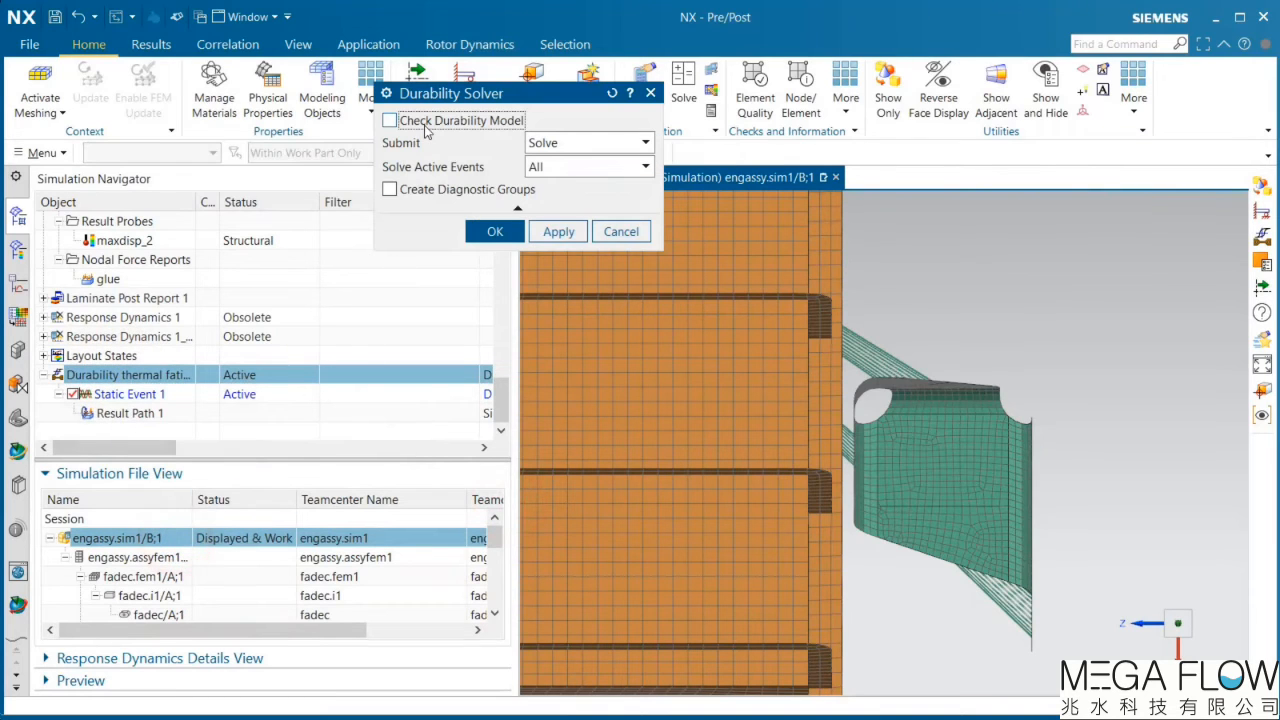
pyautogui.click(425, 122)
pyautogui.click(413, 190)
pyautogui.click(475, 230)
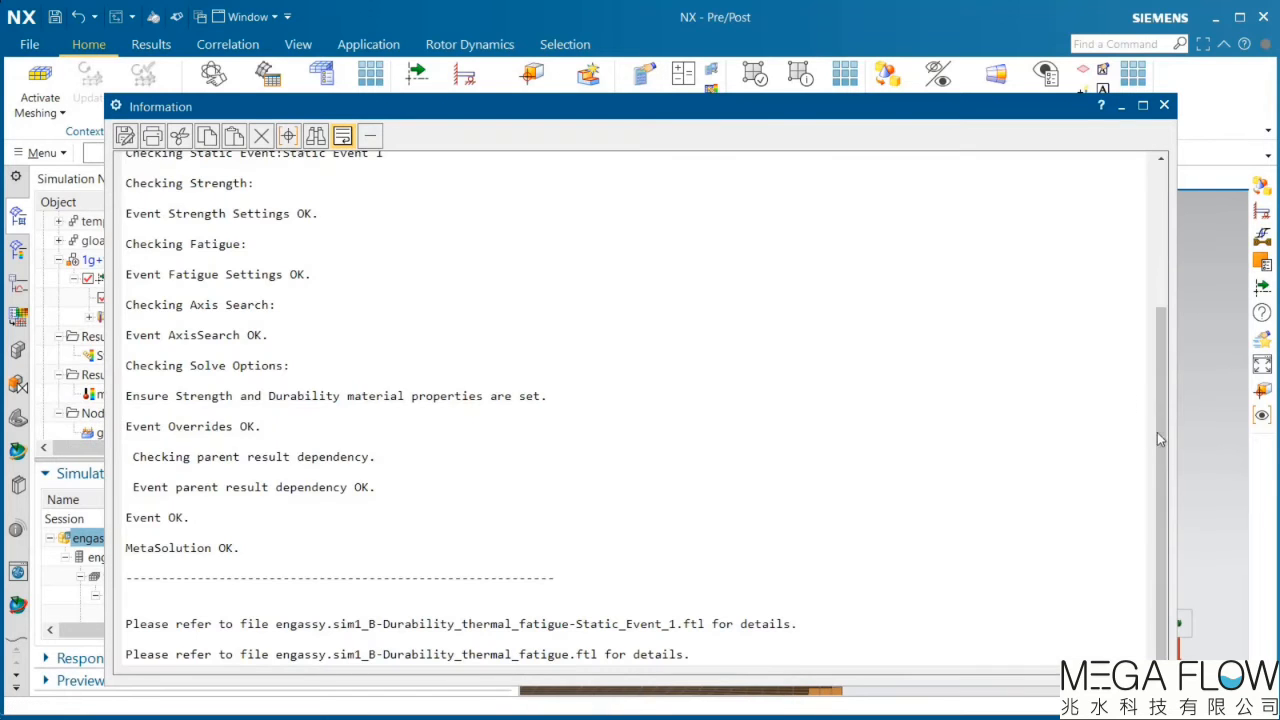
pyautogui.moveTo(1160, 435); pyautogui.dragTo(1143, 470)
pyautogui.click(1164, 105)
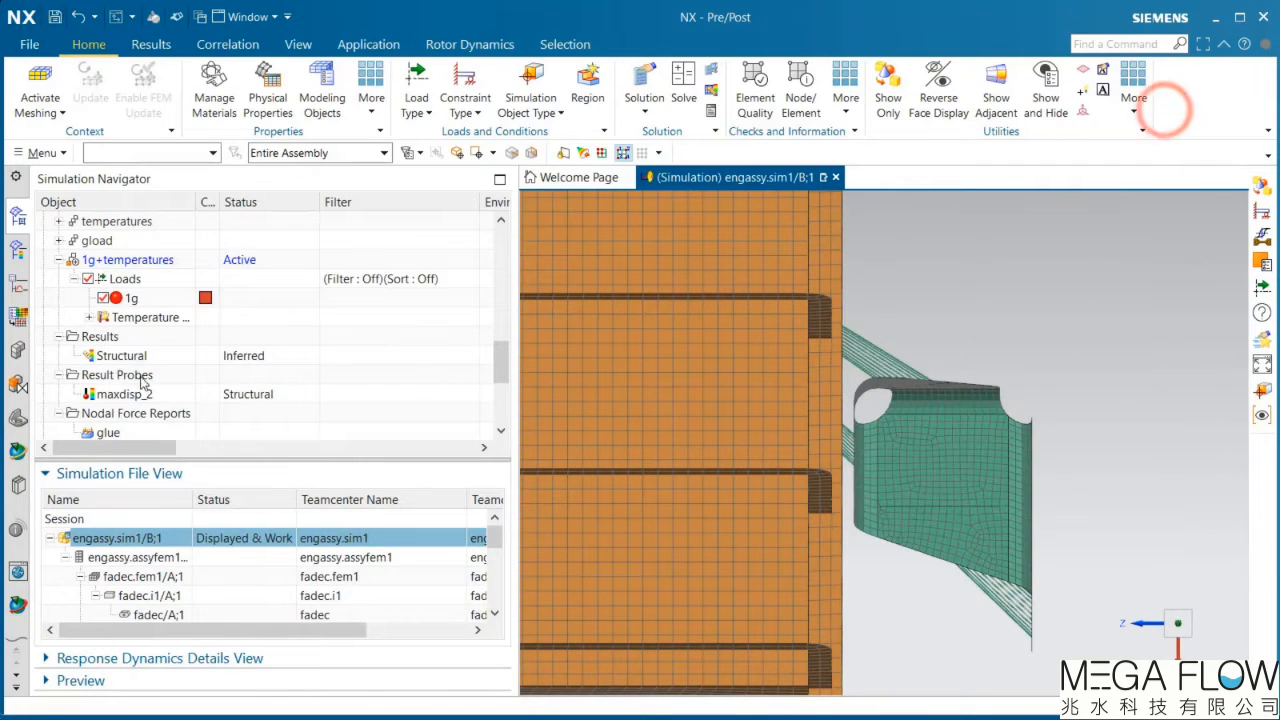
# Step: Open the durability thermal fatigue results and display the scalar Fatigue Life contour on the bracket
pyautogui.doubleClick(114, 416)
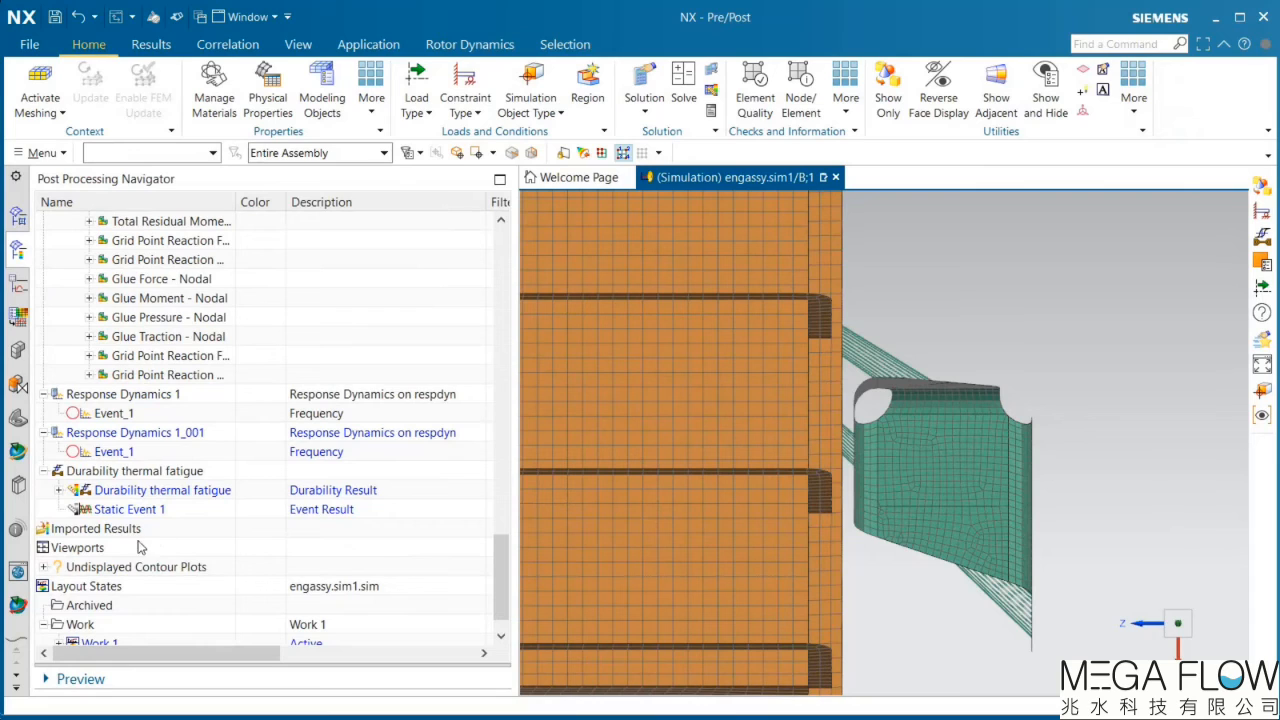
pyautogui.click(55, 490)
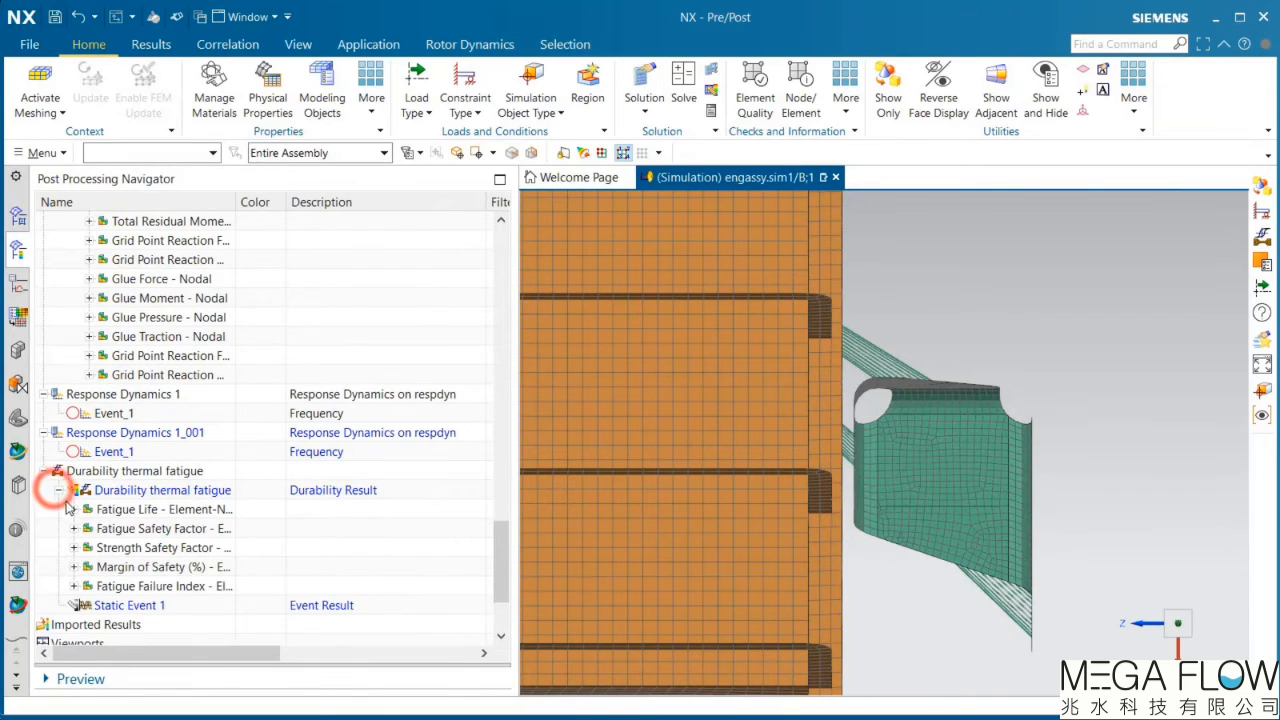
pyautogui.click(74, 509)
pyautogui.doubleClick(114, 529)
pyautogui.moveTo(777, 511); pyautogui.dragTo(708, 450, button='middle')
pyautogui.scroll(-3, 708, 450)
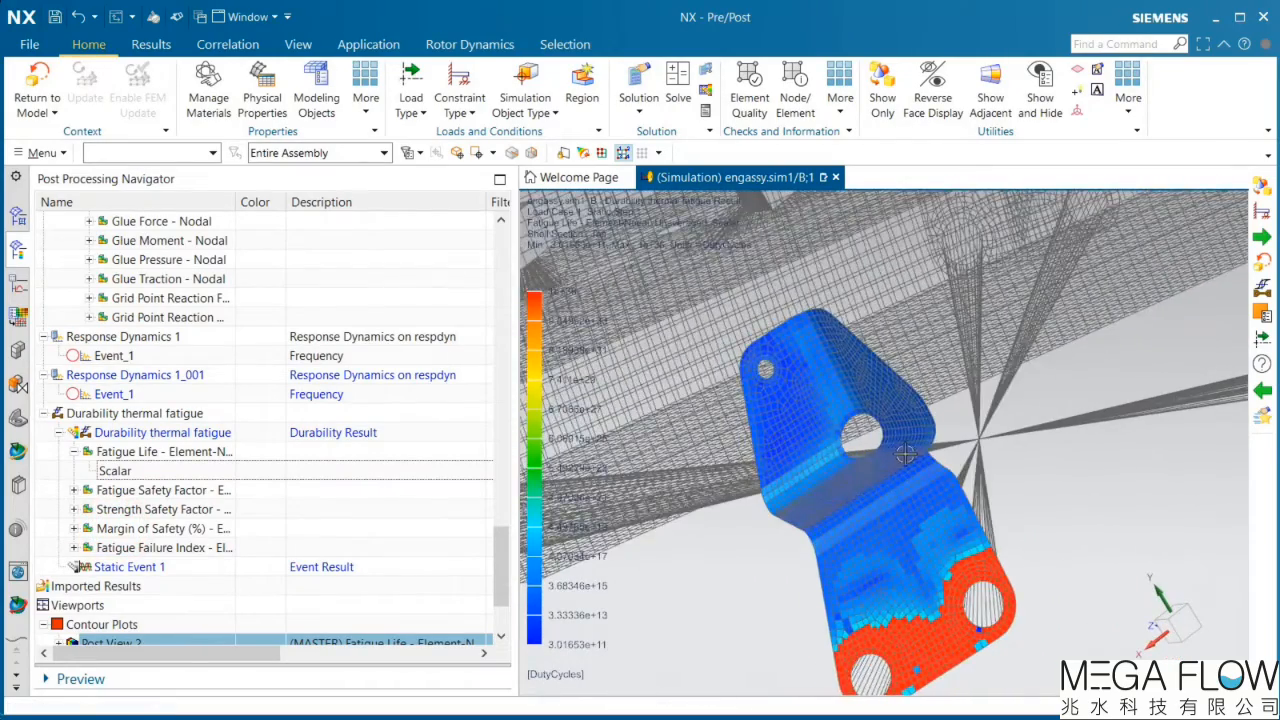
pyautogui.scroll(-3, 910, 470)
pyautogui.moveTo(914, 523); pyautogui.dragTo(767, 496, button='middle')
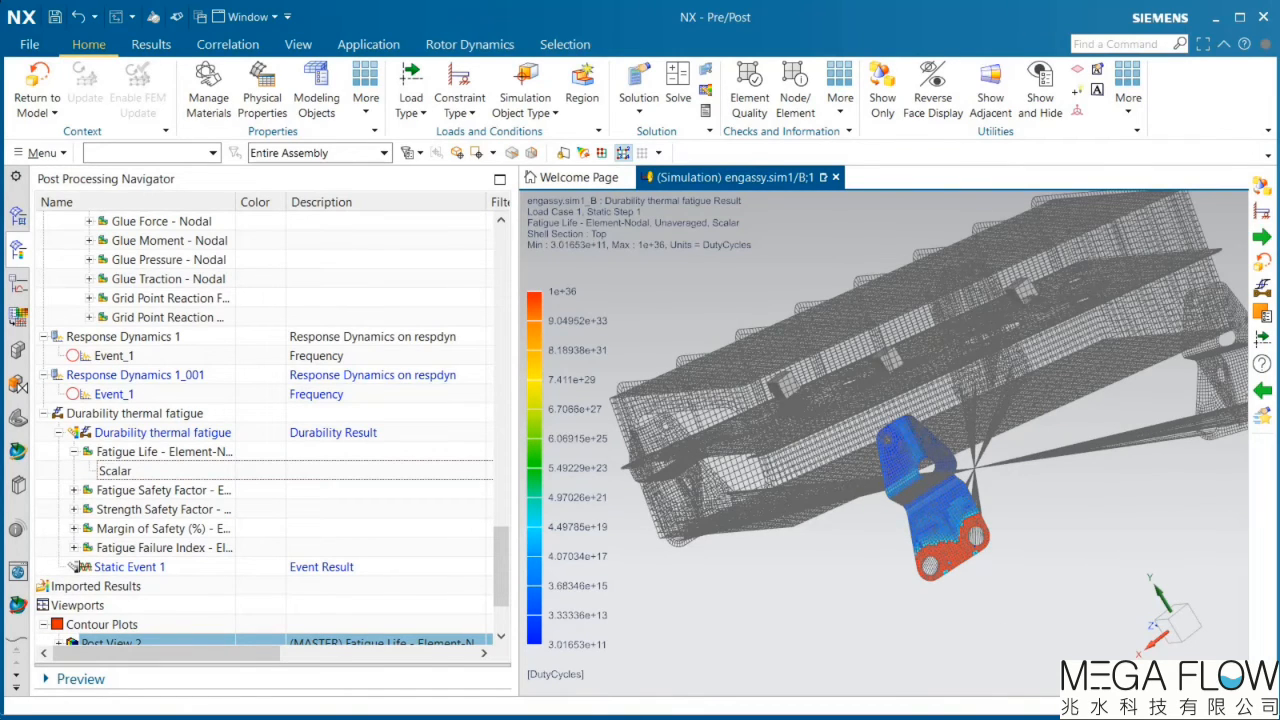
# Step: Display the scalar Fatigue Failure Index contour and inspect it closely around the bracket's two lower mounting holes
pyautogui.click(74, 547)
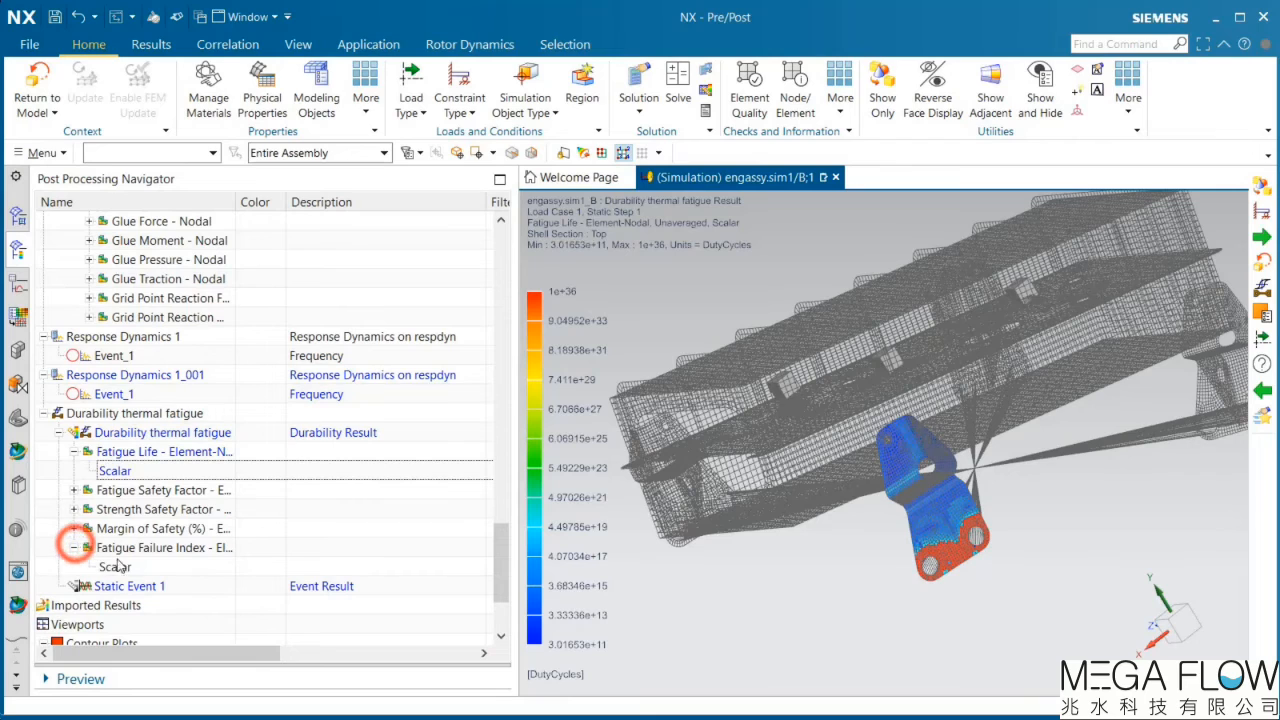
pyautogui.doubleClick(115, 566)
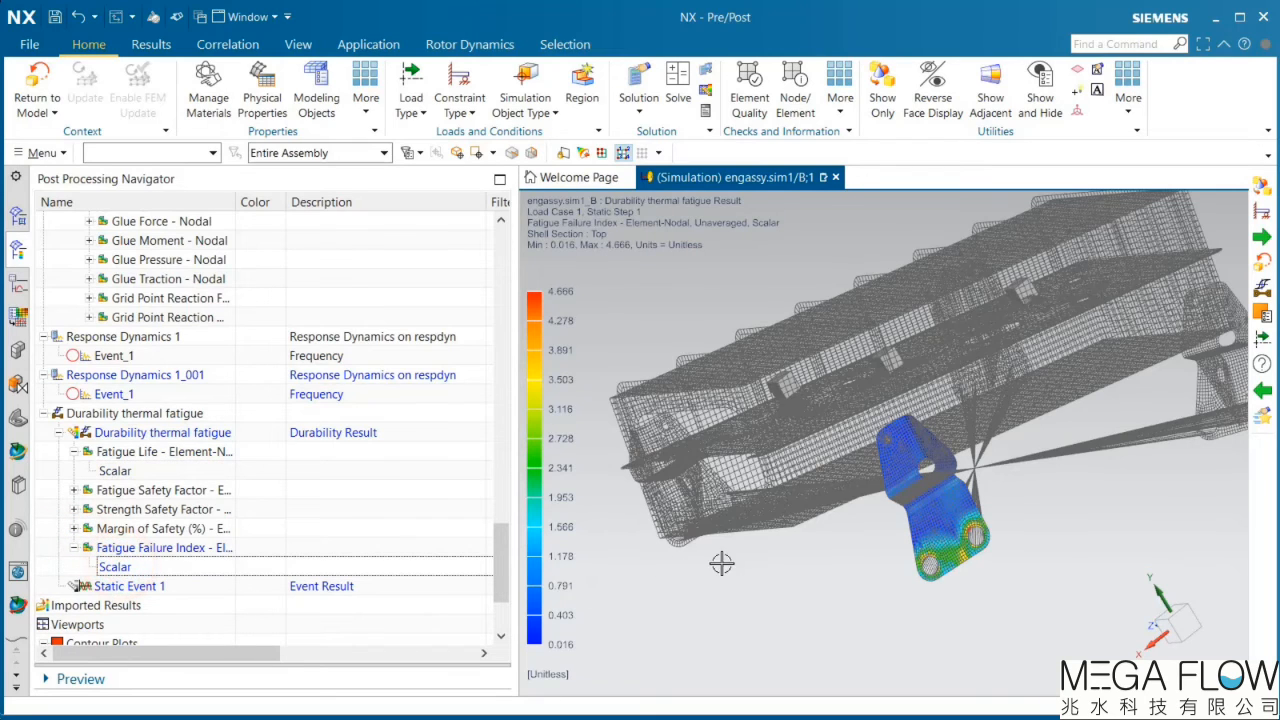
pyautogui.moveTo(738, 562); pyautogui.dragTo(732, 561, button='middle')
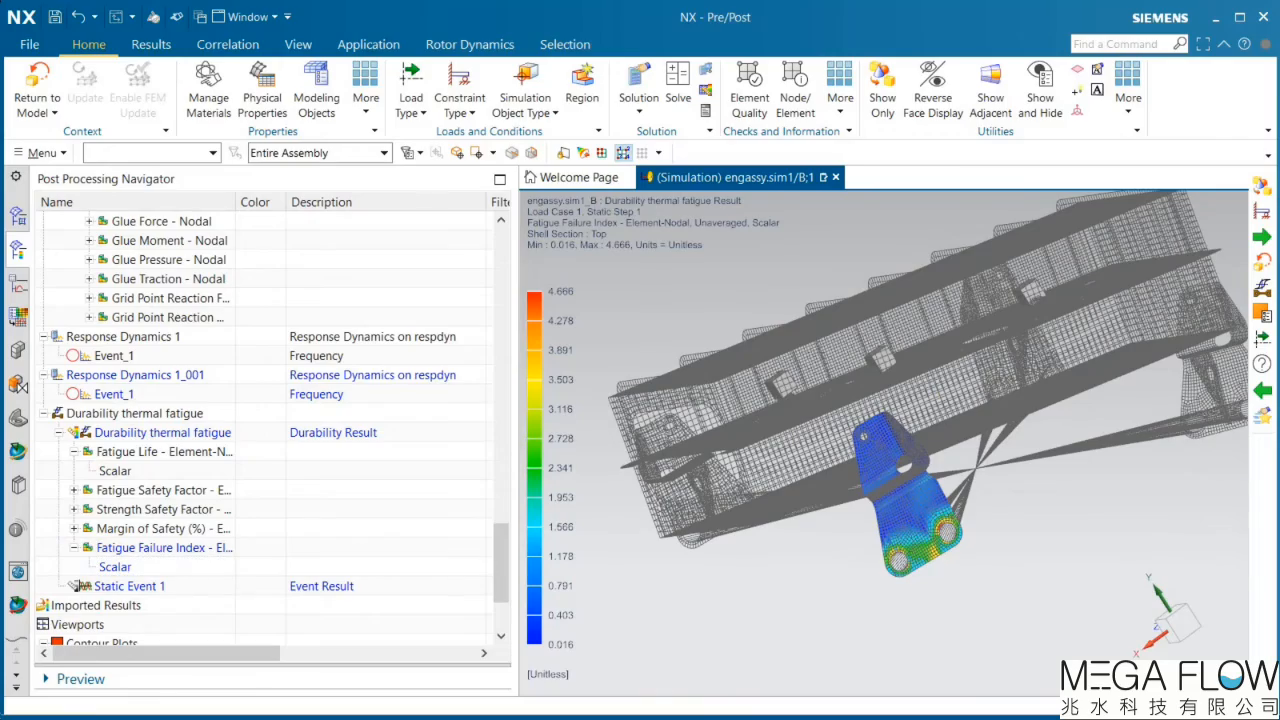
pyautogui.scroll(5, 961, 557)
pyautogui.moveTo(834, 503); pyautogui.dragTo(1126, 494, button='middle')
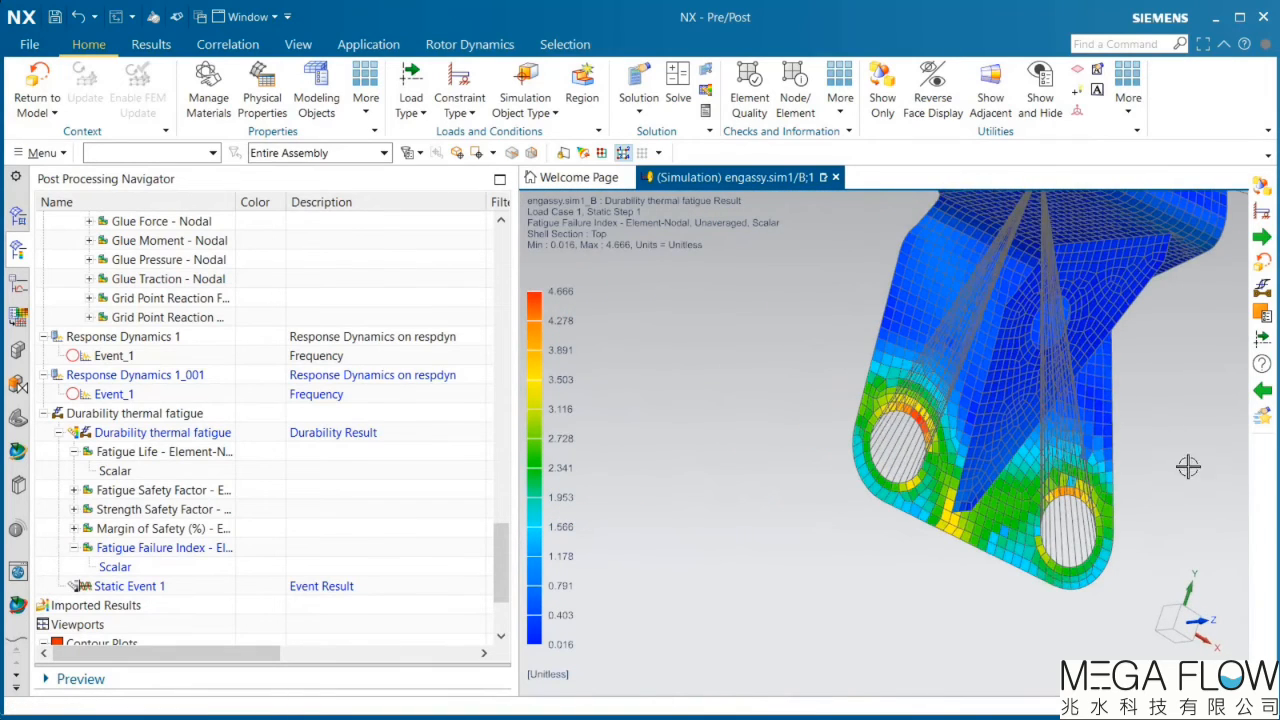
pyautogui.scroll(5, 1106, 457)
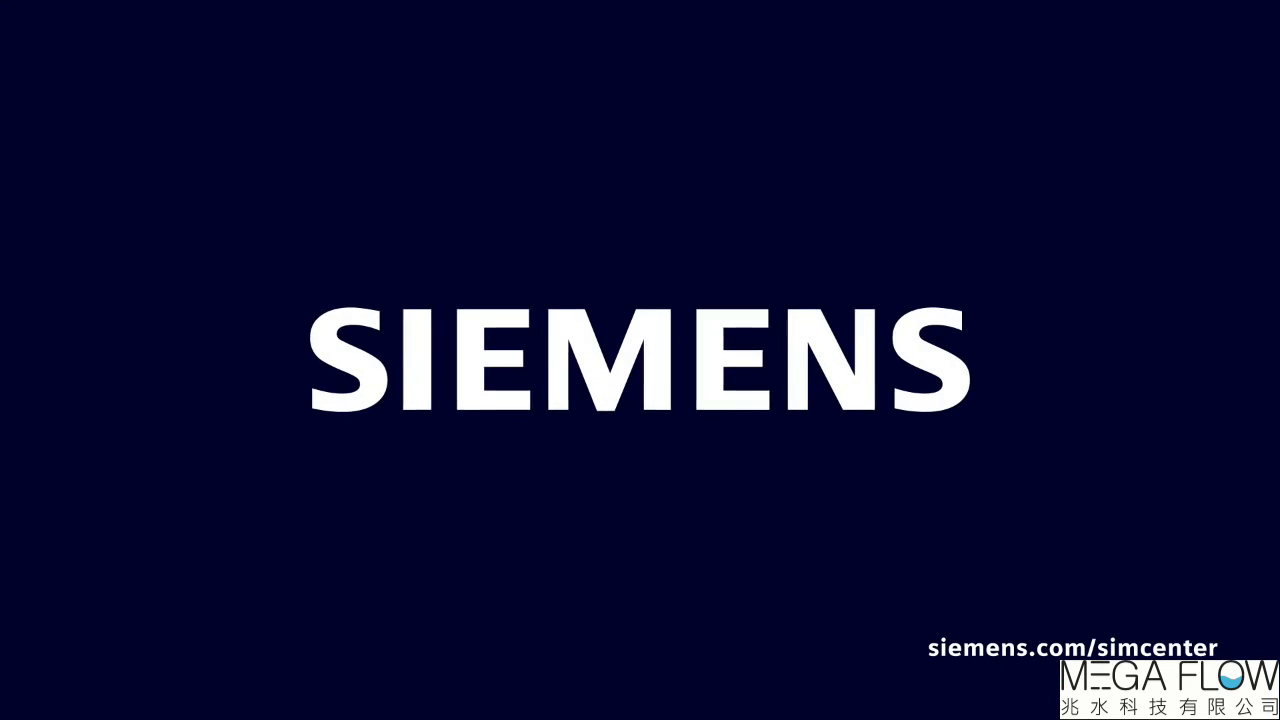